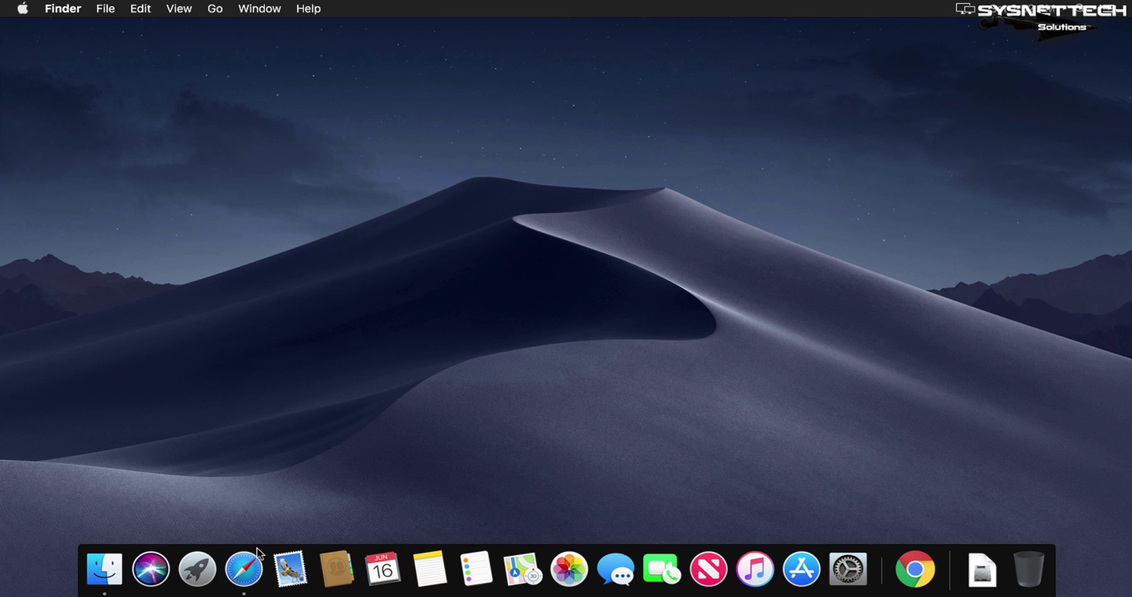
- Open Safari, search the web for "playonmac", and go to the official PlayOnMac website
{"action": "left_click", "coordinate": [253, 557]}
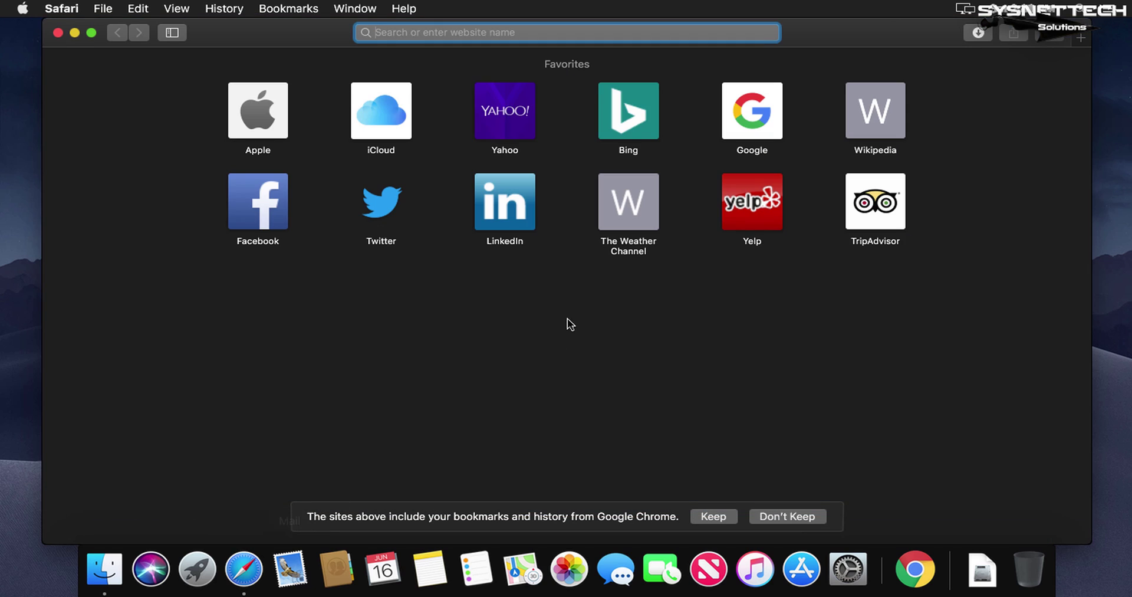
{"action": "type", "text": "playonmac"}
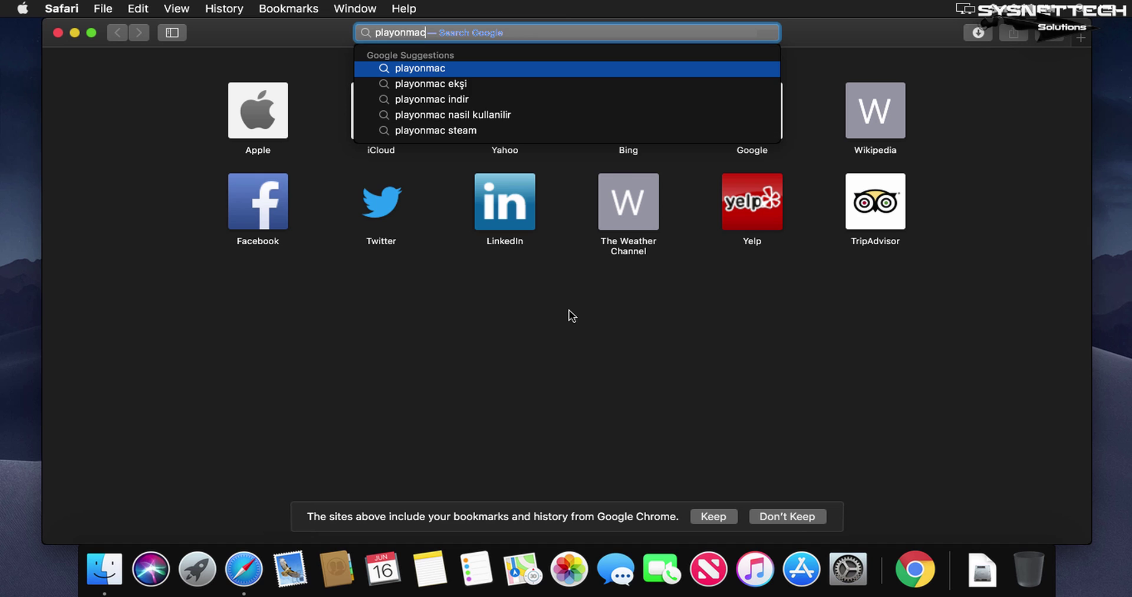
{"action": "key", "text": "Return"}
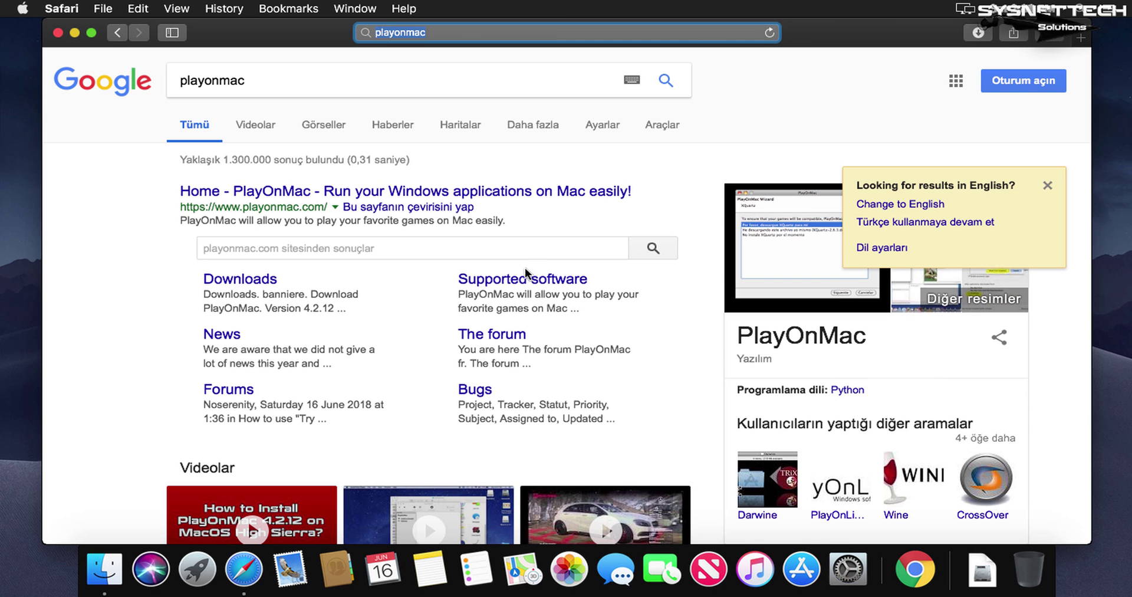
{"action": "left_click", "coordinate": [266, 190]}
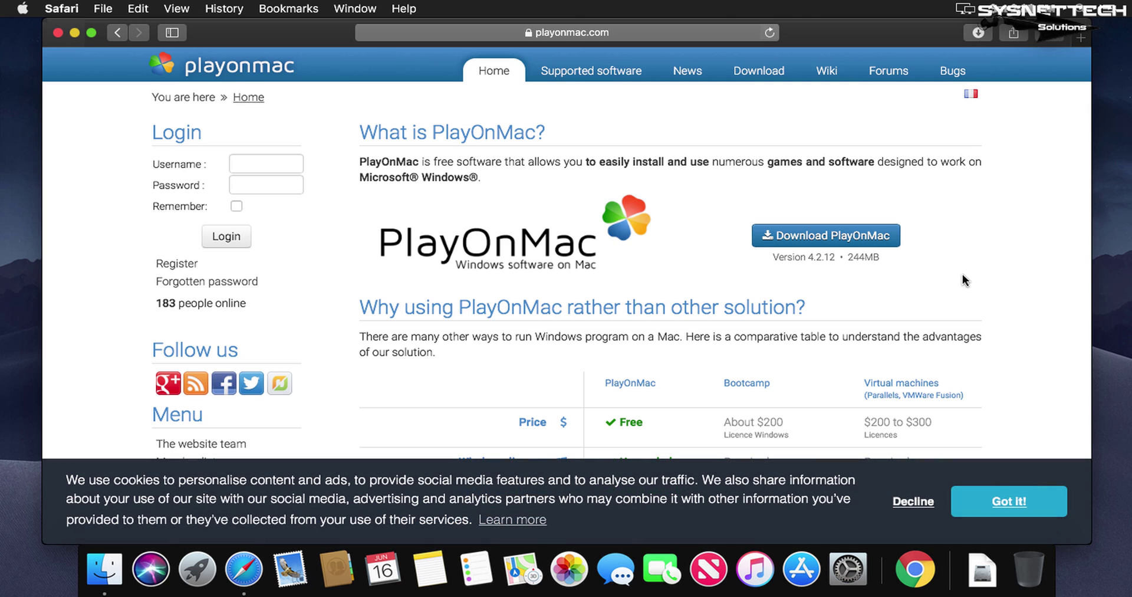
- Accept the site's cookie notice and start downloading PlayOnMac version 4.2.12 from the home page
{"action": "left_click", "coordinate": [1009, 501]}
{"action": "scroll", "coordinate": [993, 425], "scroll_direction": "down", "scroll_amount": 5}
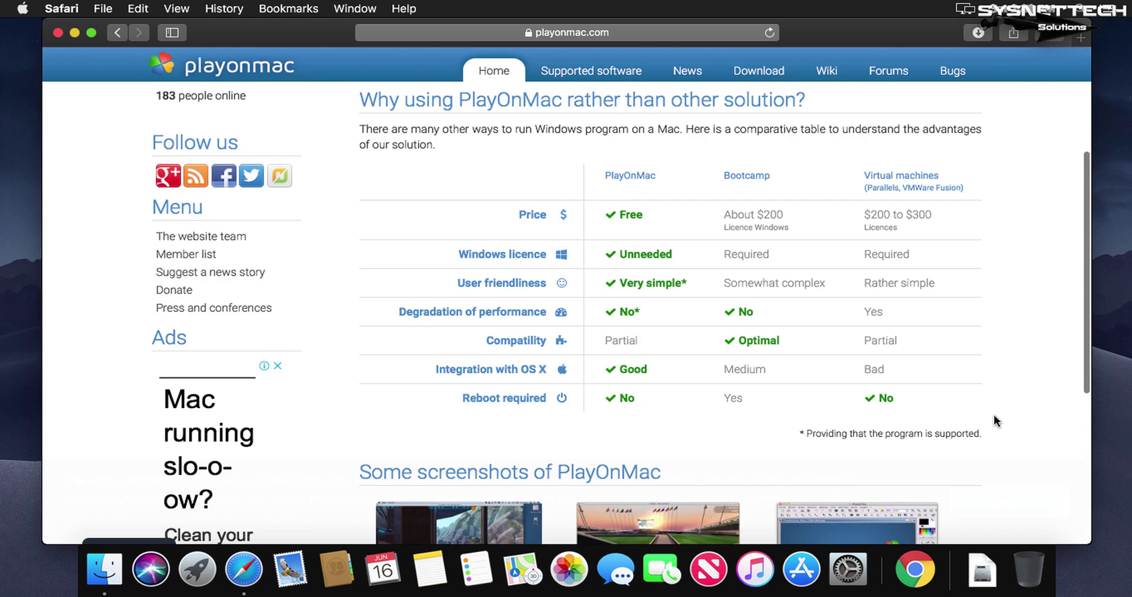
{"action": "scroll", "coordinate": [996, 409], "scroll_direction": "down", "scroll_amount": 3}
{"action": "scroll", "coordinate": [996, 409], "scroll_direction": "up", "scroll_amount": 8}
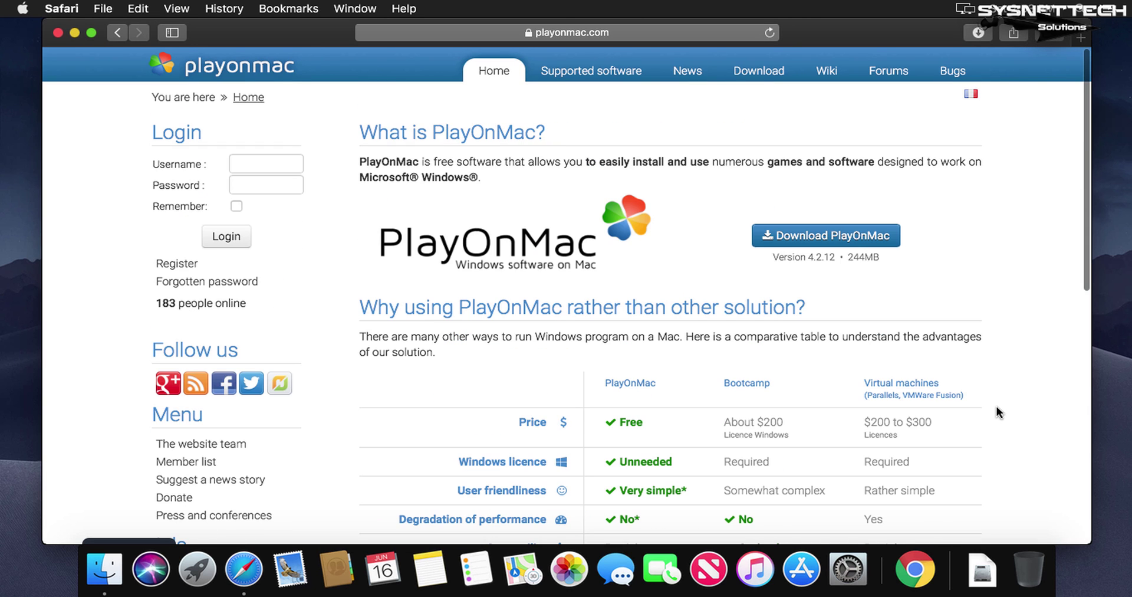
{"action": "left_click", "coordinate": [851, 235]}
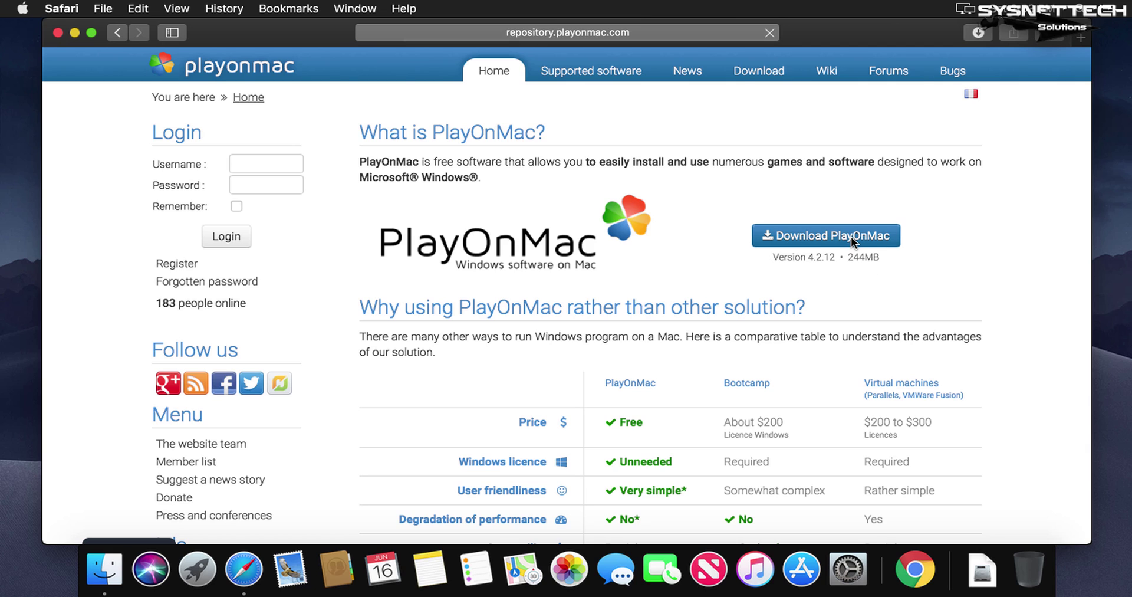
- Check the PlayOnMac download's progress and clear the finished entries from the browser's downloads list
{"action": "left_click", "coordinate": [983, 569]}
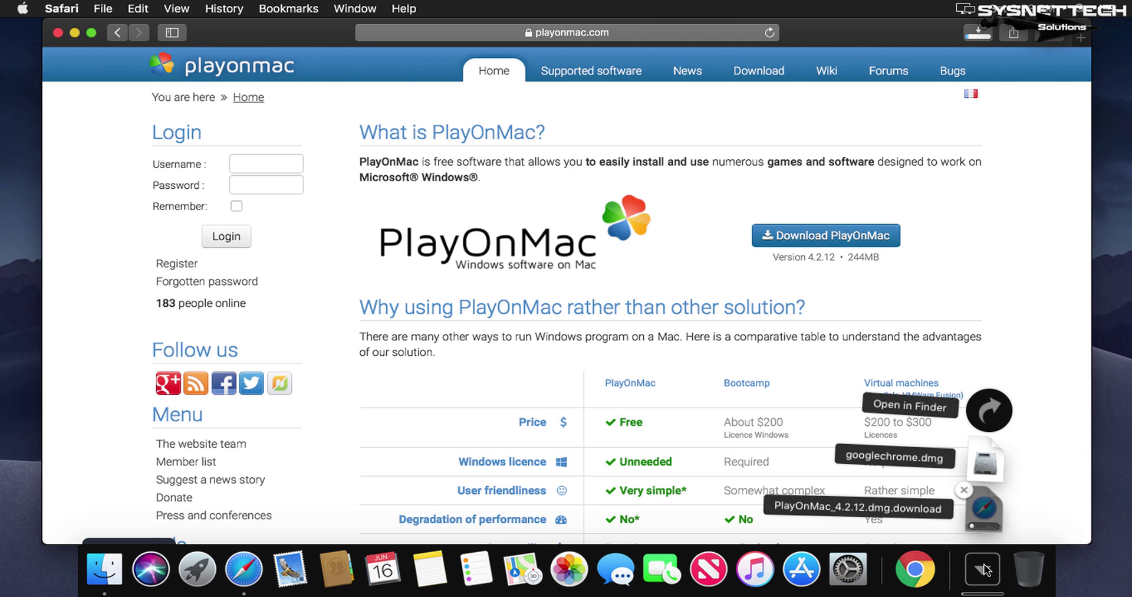
{"action": "left_click", "coordinate": [1004, 205]}
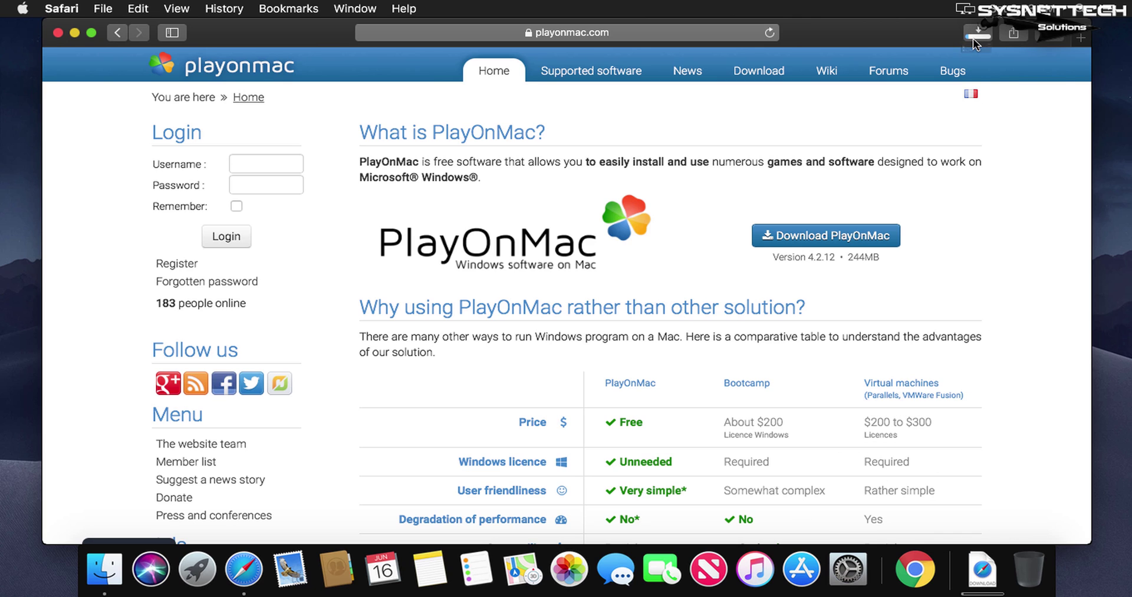
{"action": "left_click", "coordinate": [976, 34]}
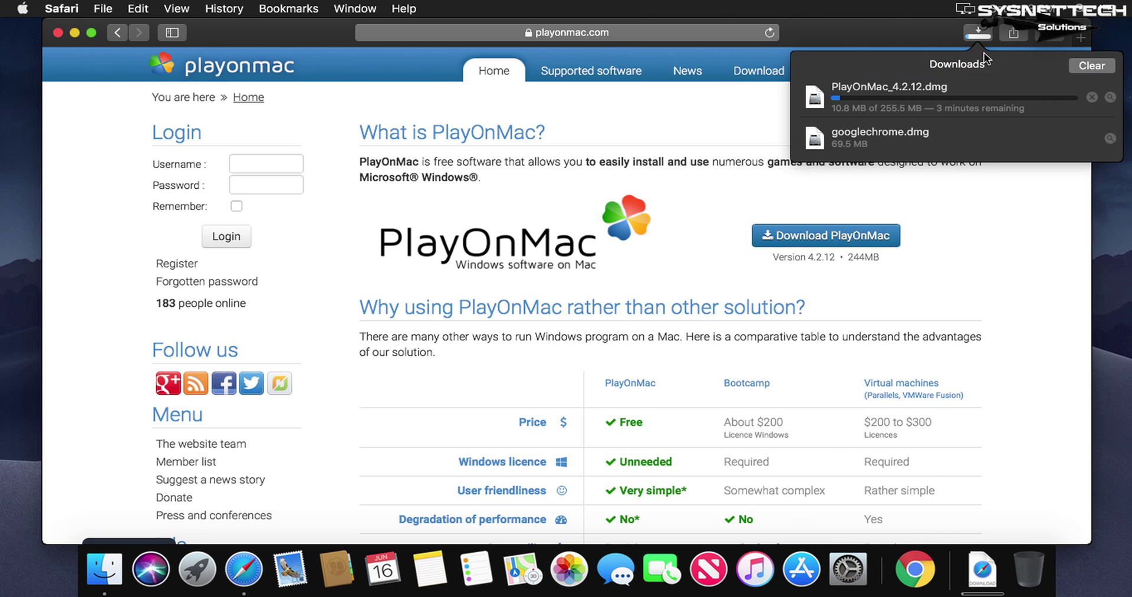
{"action": "left_click", "coordinate": [1000, 137]}
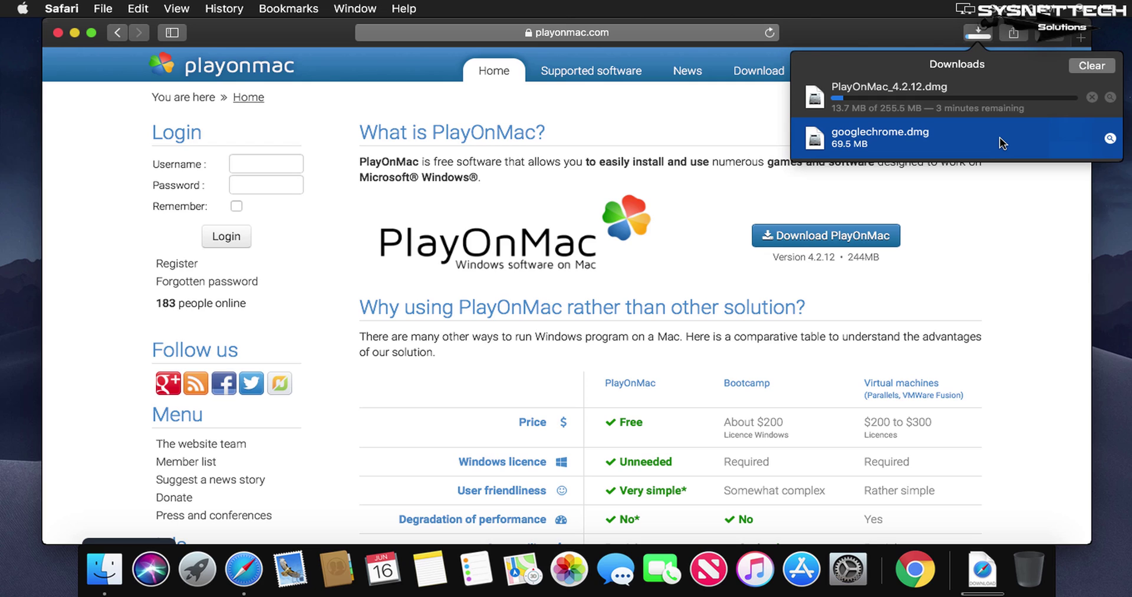
{"action": "left_click", "coordinate": [1091, 69]}
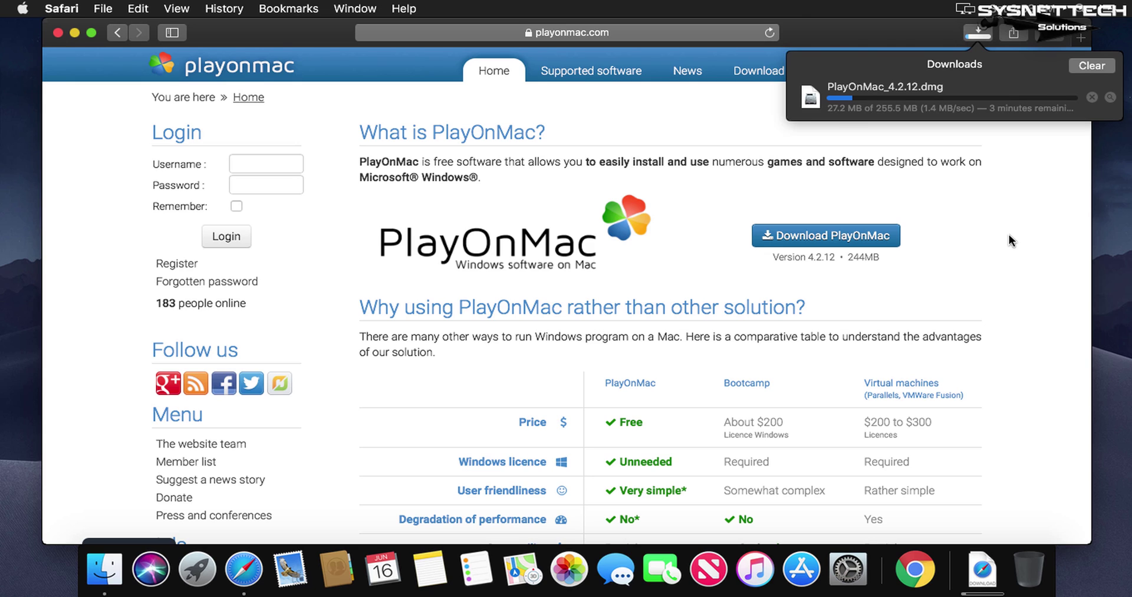
{"action": "left_click", "coordinate": [721, 188]}
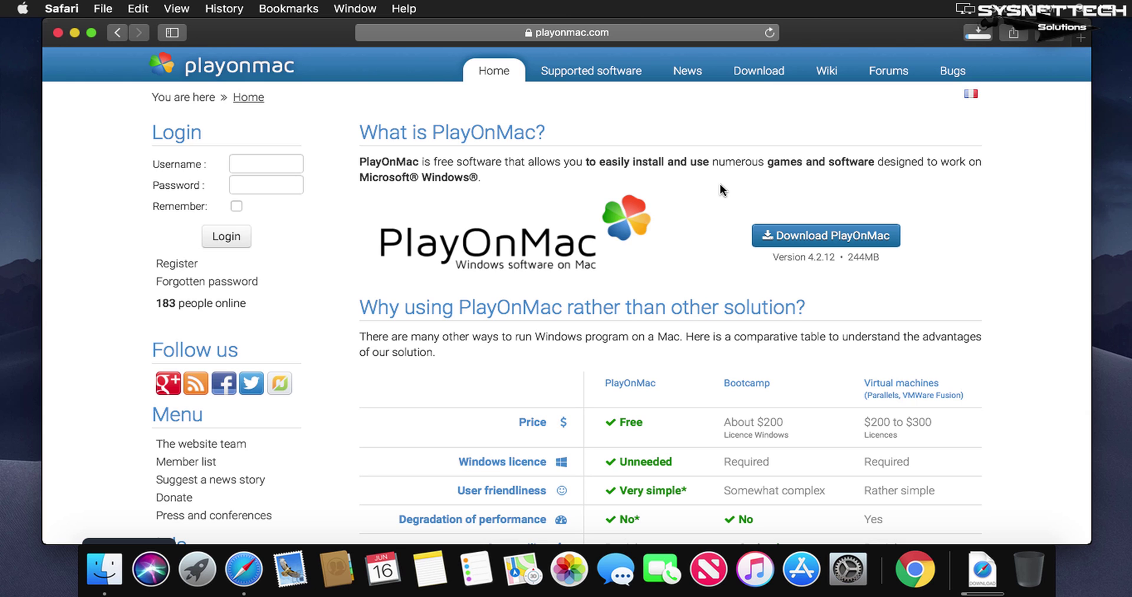
- Search the web for "notepad" and open the official Notepad++ website from the results
{"action": "left_click", "coordinate": [638, 35]}
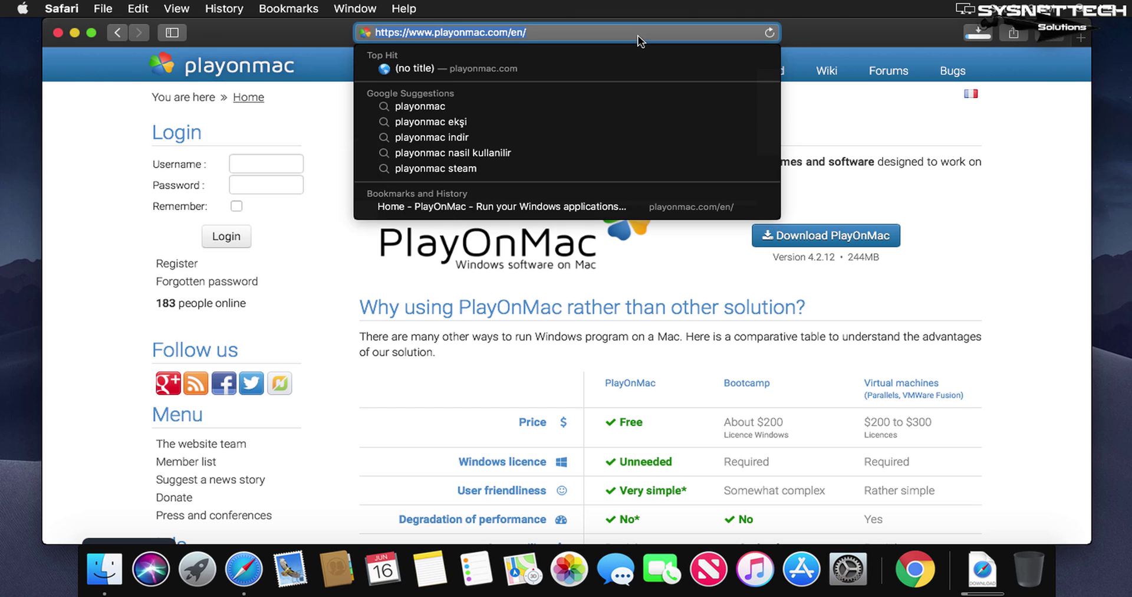
{"action": "type", "text": "notepad"}
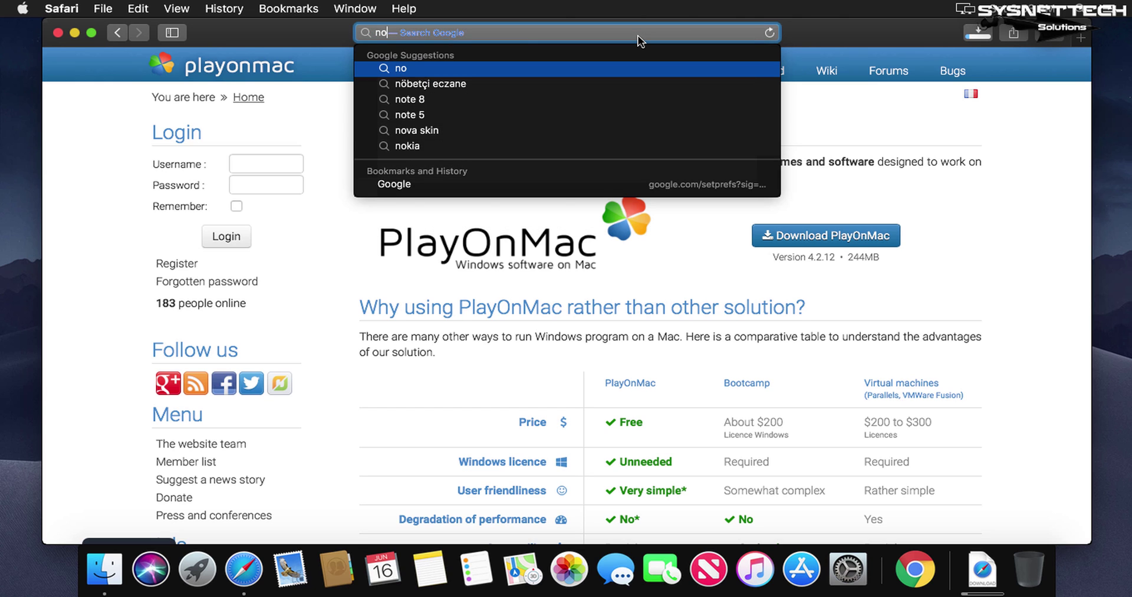
{"action": "key", "text": "Return"}
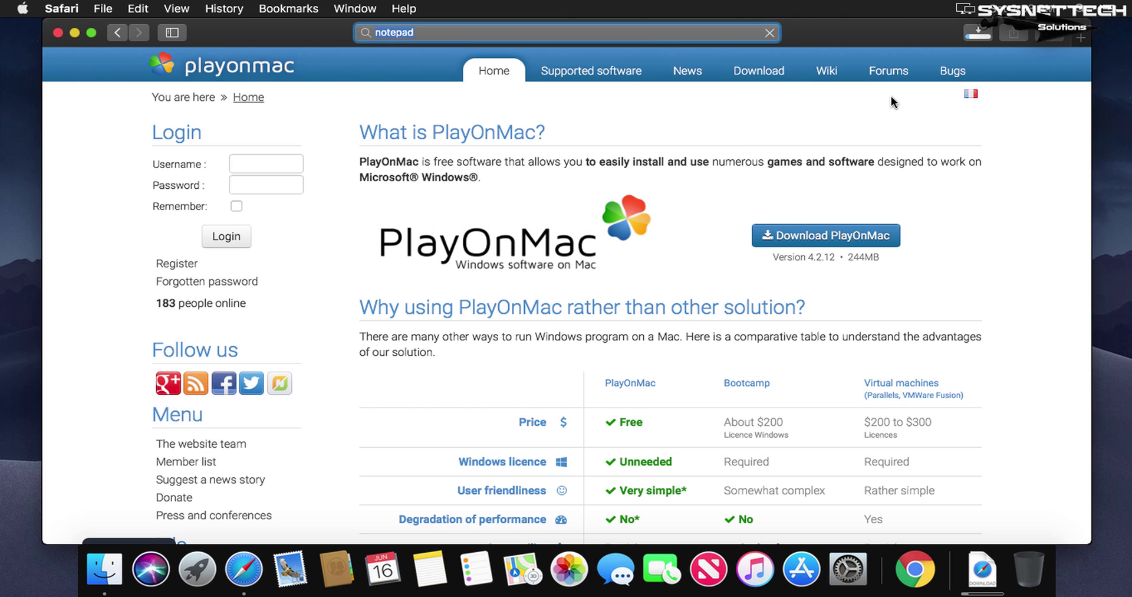
{"action": "left_click", "coordinate": [290, 195]}
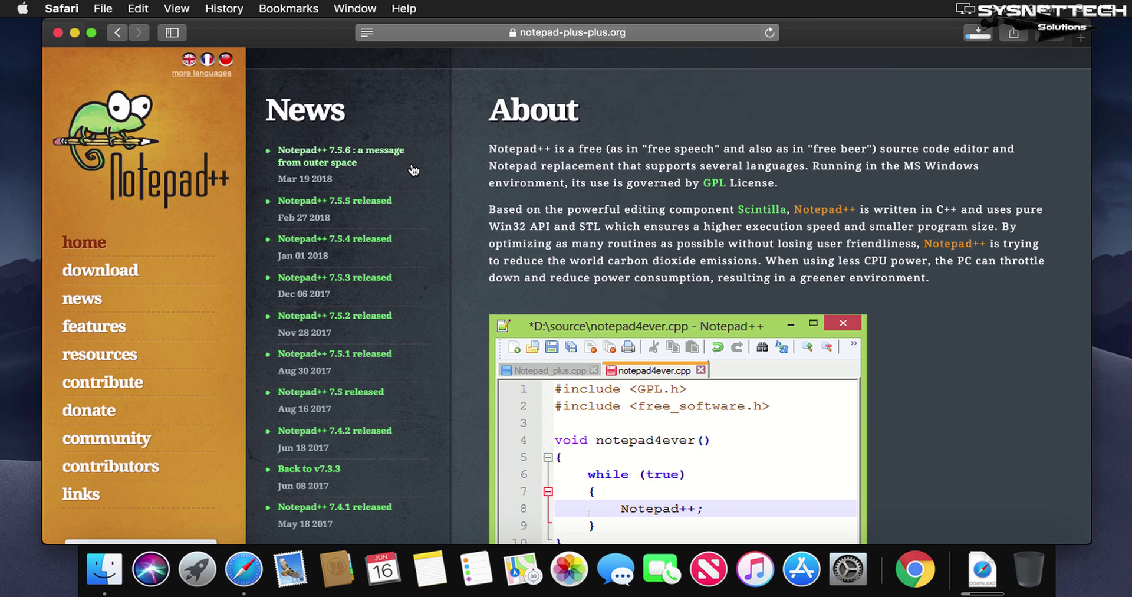
- Go from the Notepad++ 7.5.6 news post to its download page and download the 32-bit x86 installer
{"action": "left_click", "coordinate": [368, 151]}
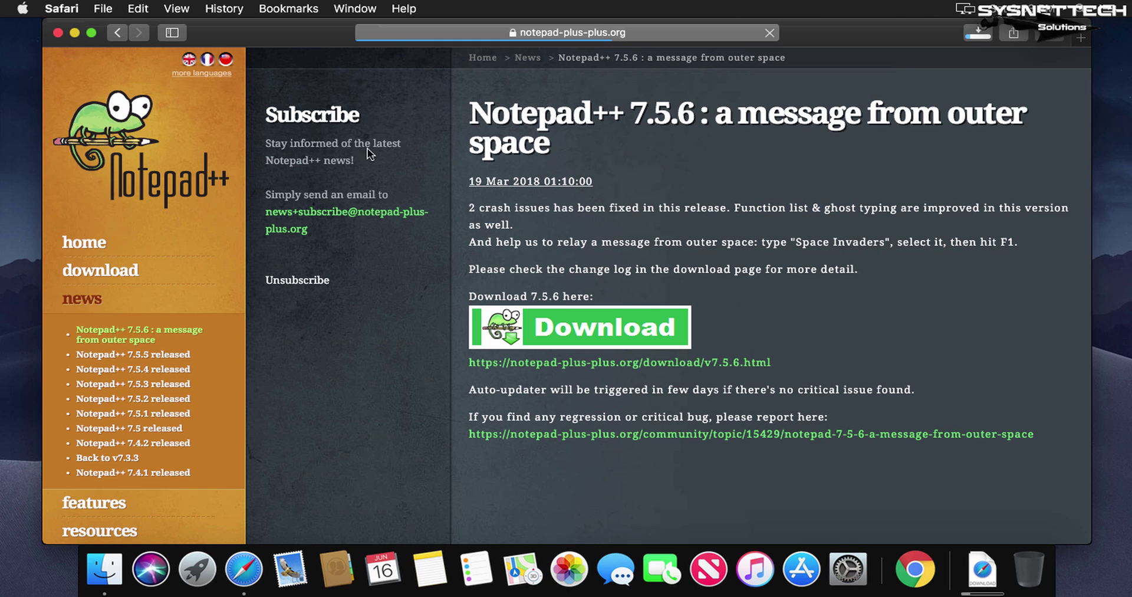
{"action": "left_click", "coordinate": [640, 335]}
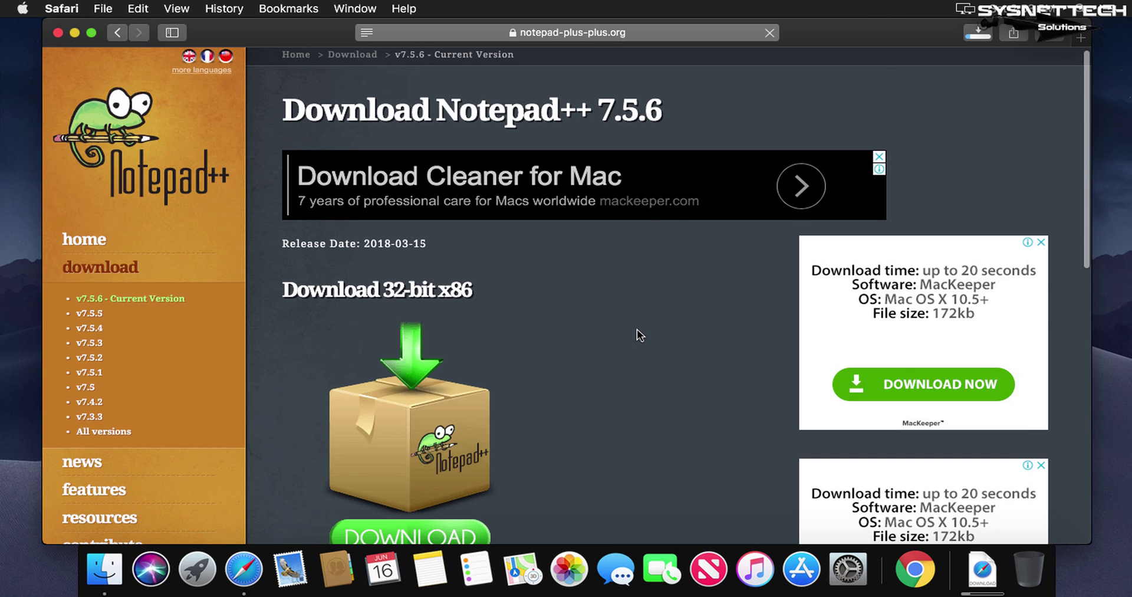
{"action": "scroll", "coordinate": [637, 335], "scroll_direction": "down", "scroll_amount": 6}
{"action": "scroll", "coordinate": [453, 361], "scroll_direction": "down", "scroll_amount": 4}
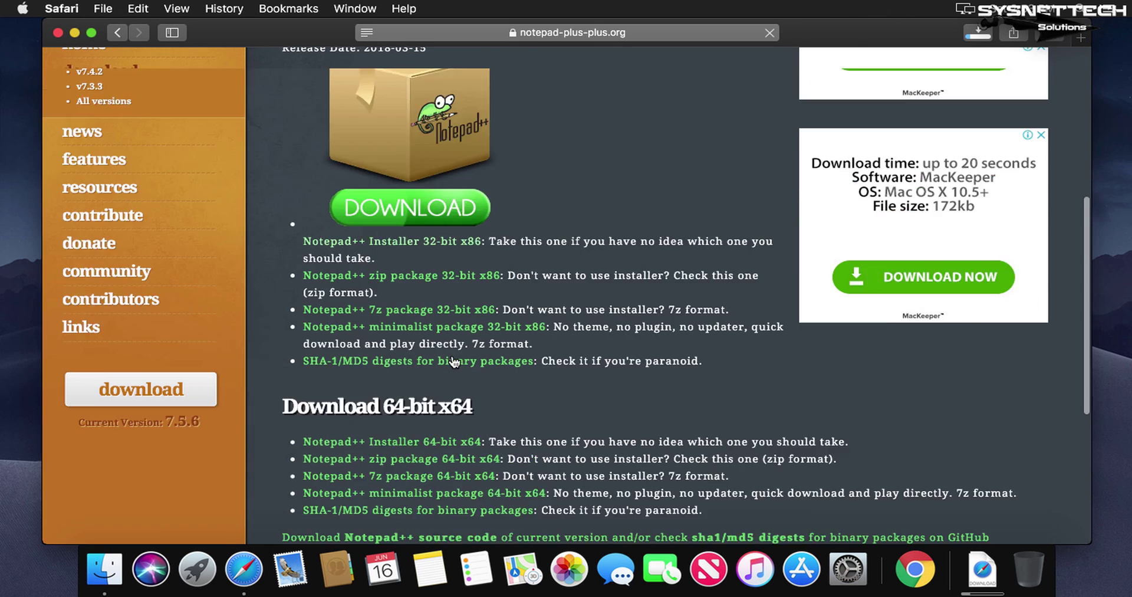
{"action": "scroll", "coordinate": [453, 360], "scroll_direction": "down", "scroll_amount": 5}
{"action": "scroll", "coordinate": [453, 361], "scroll_direction": "up", "scroll_amount": 15}
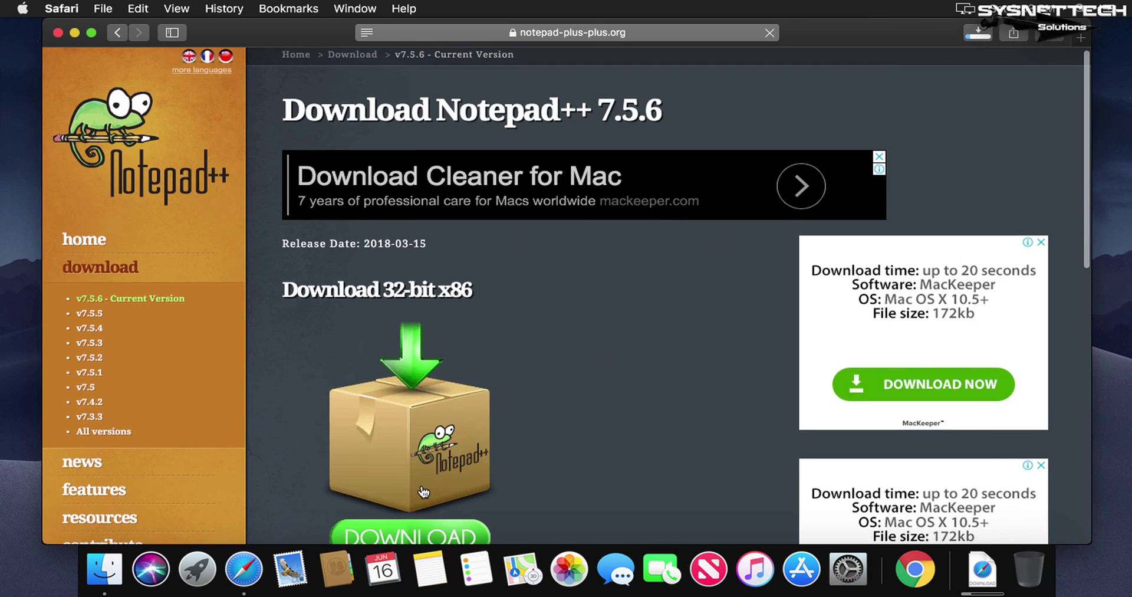
{"action": "scroll", "coordinate": [424, 491], "scroll_direction": "down", "scroll_amount": 1}
{"action": "left_click", "coordinate": [425, 507]}
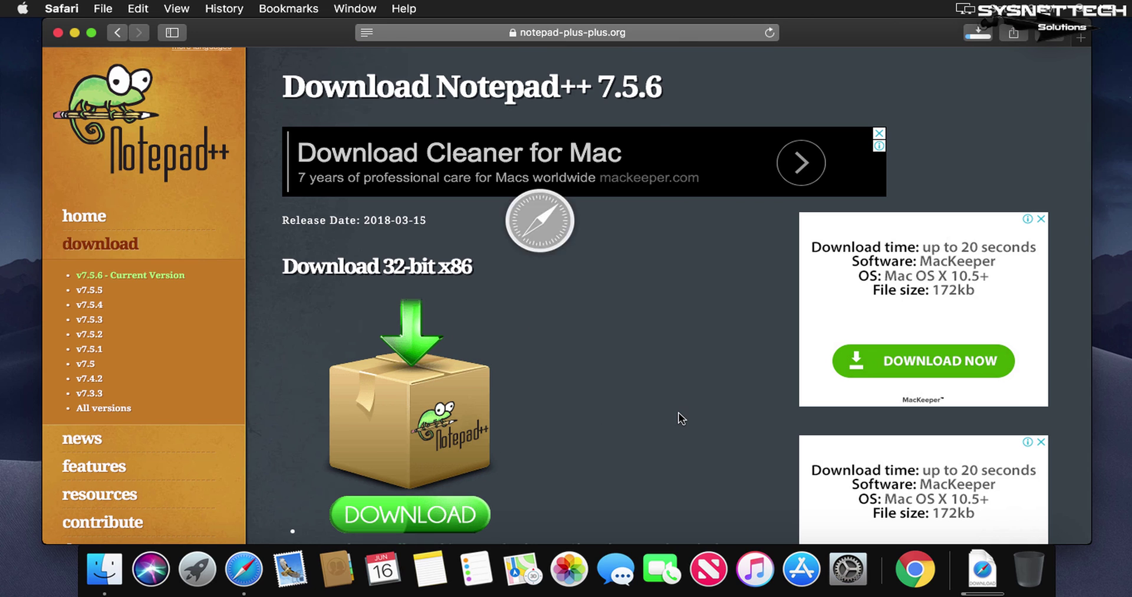
- Check the progress of the PlayOnMac and Notepad++ installer downloads
{"action": "left_click", "coordinate": [990, 593]}
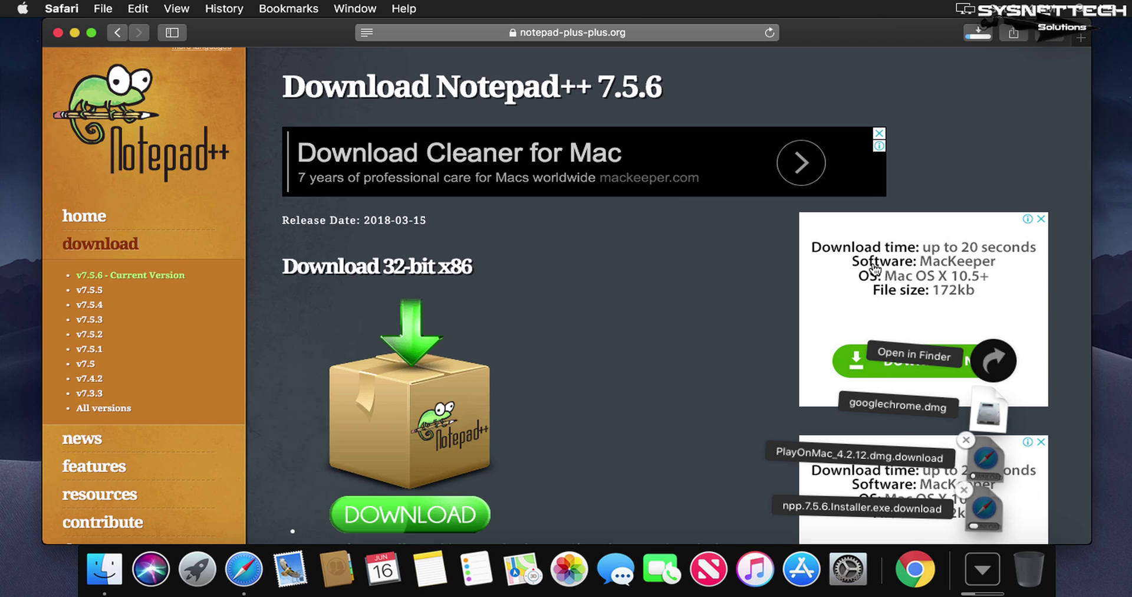
{"action": "left_click", "coordinate": [976, 35]}
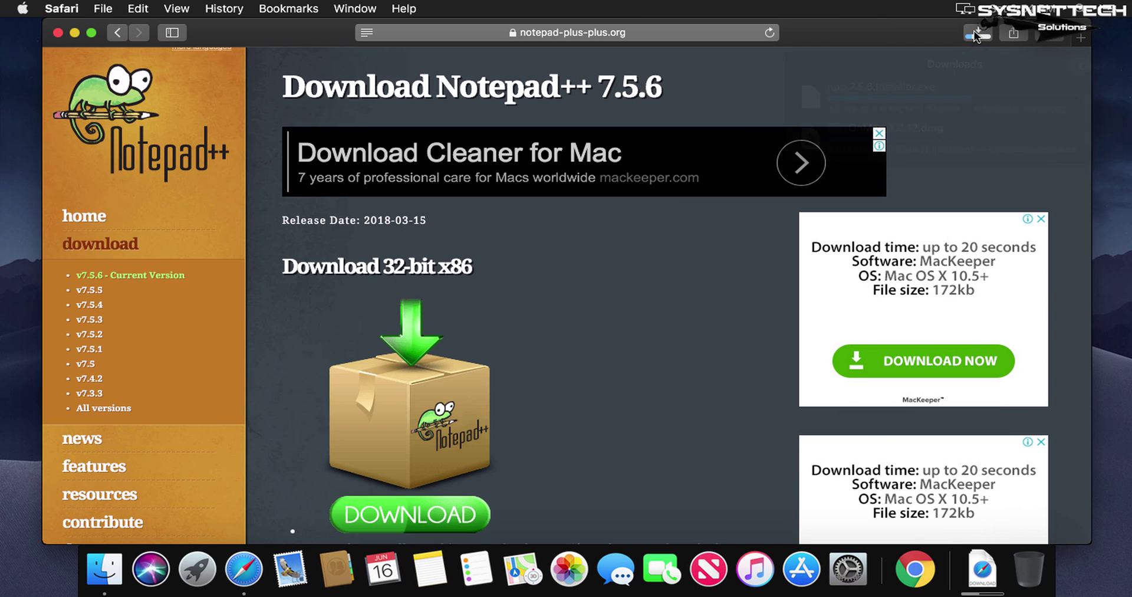
{"action": "left_click", "coordinate": [976, 35]}
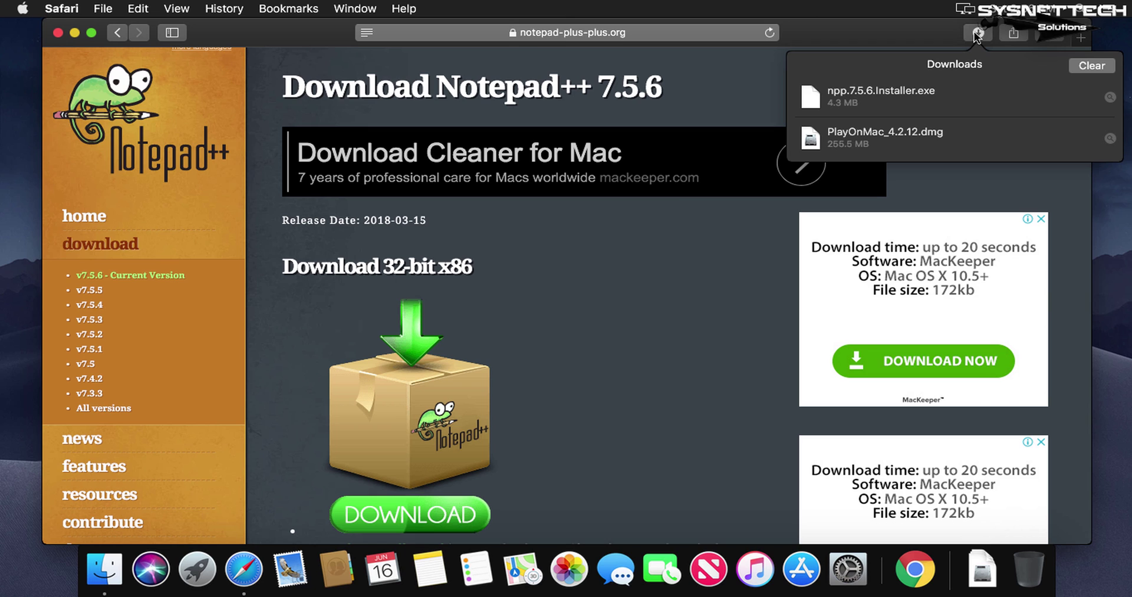
- Close the browser window and open the Downloads folder in Finder
{"action": "left_click", "coordinate": [57, 33]}
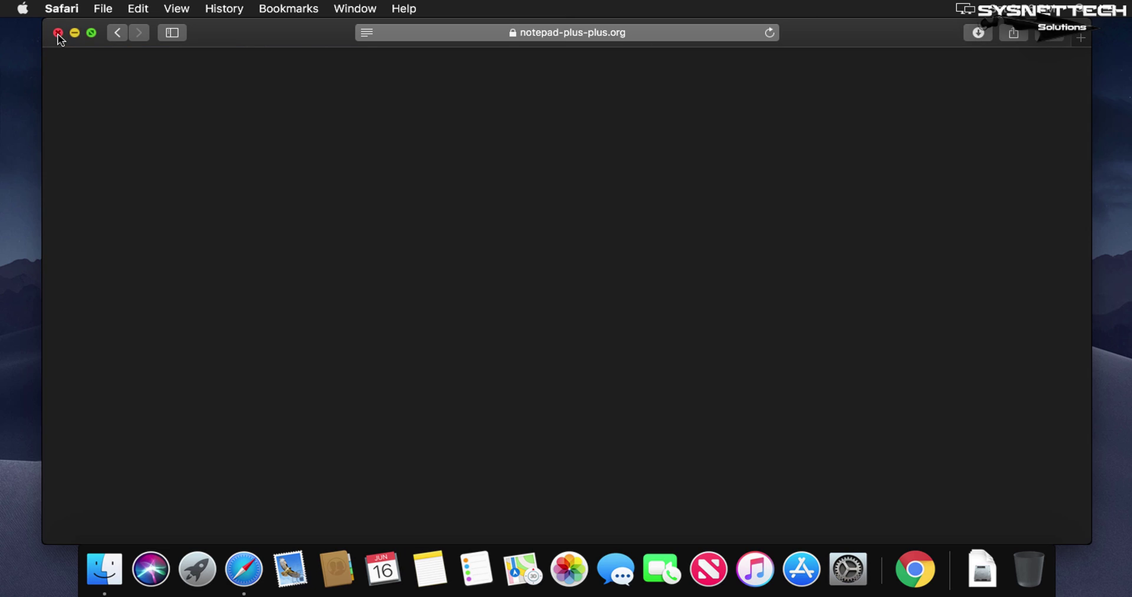
{"action": "left_click", "coordinate": [199, 56]}
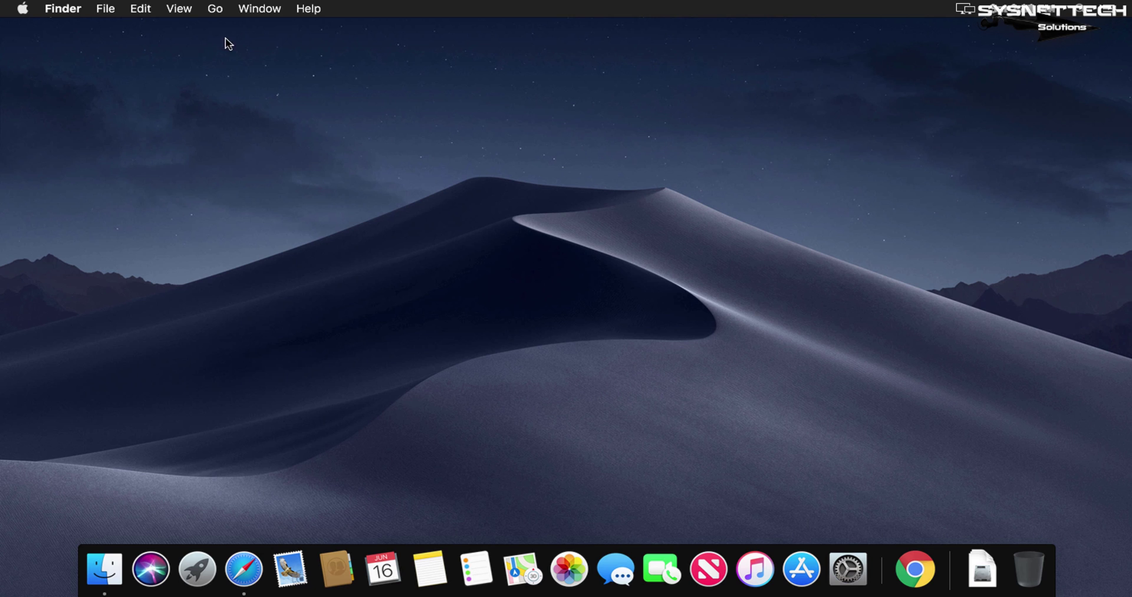
{"action": "left_click", "coordinate": [216, 9]}
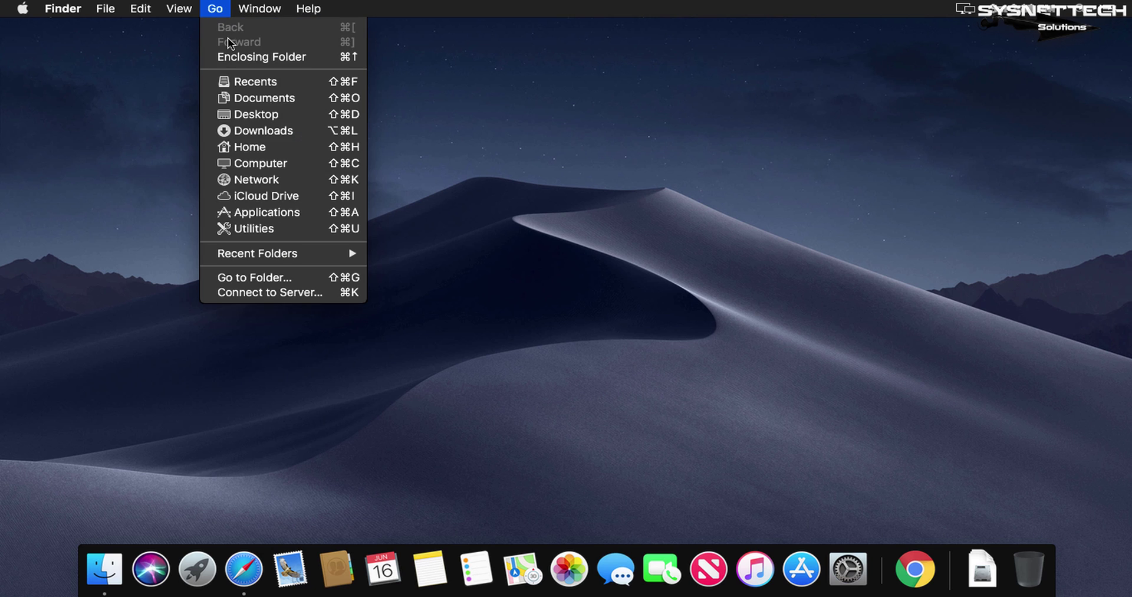
{"action": "left_click", "coordinate": [263, 134]}
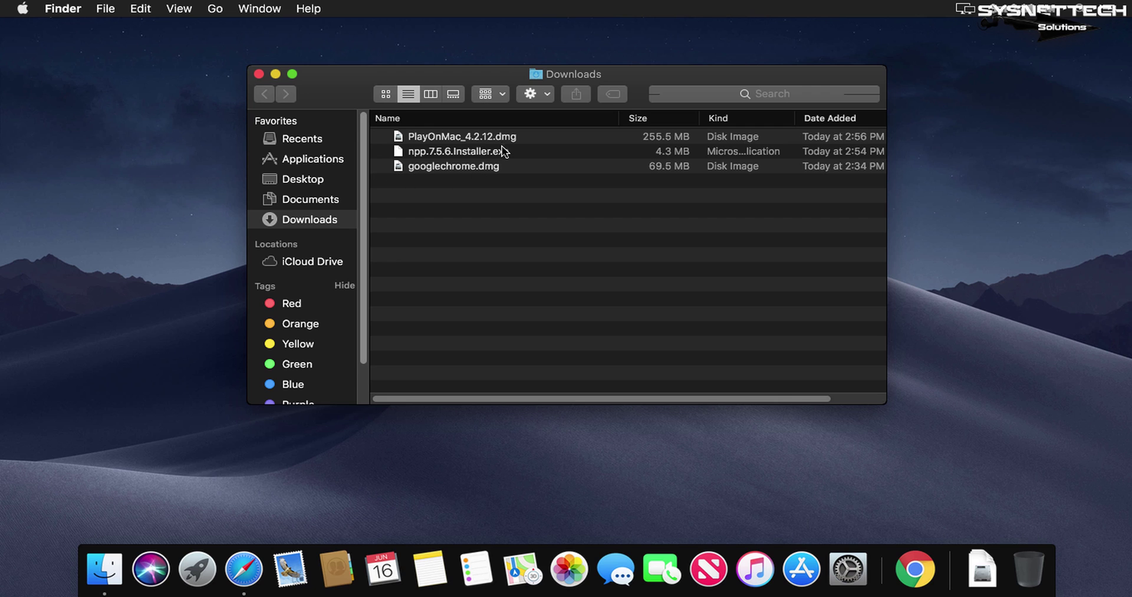
- Move PlayOnMac_4.2.12.dmg and npp.7.5.6.Installer.exe from Downloads to the desktop, and close the folder window
{"action": "left_click_drag", "start_coordinate": [511, 135], "coordinate": [1005, 99]}
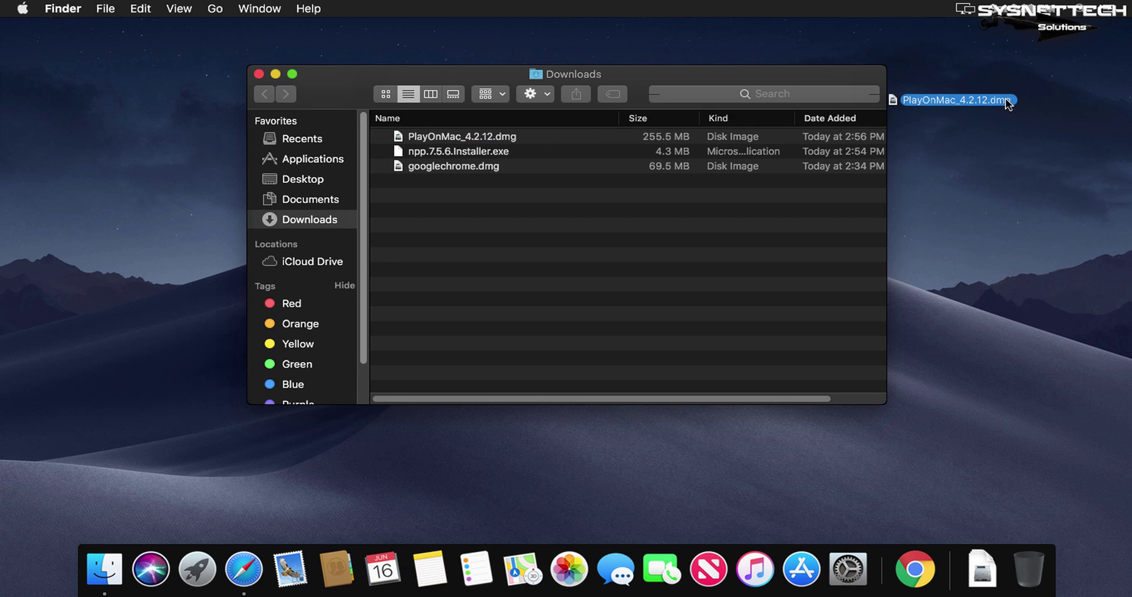
{"action": "left_click_drag", "start_coordinate": [429, 137], "coordinate": [1009, 143]}
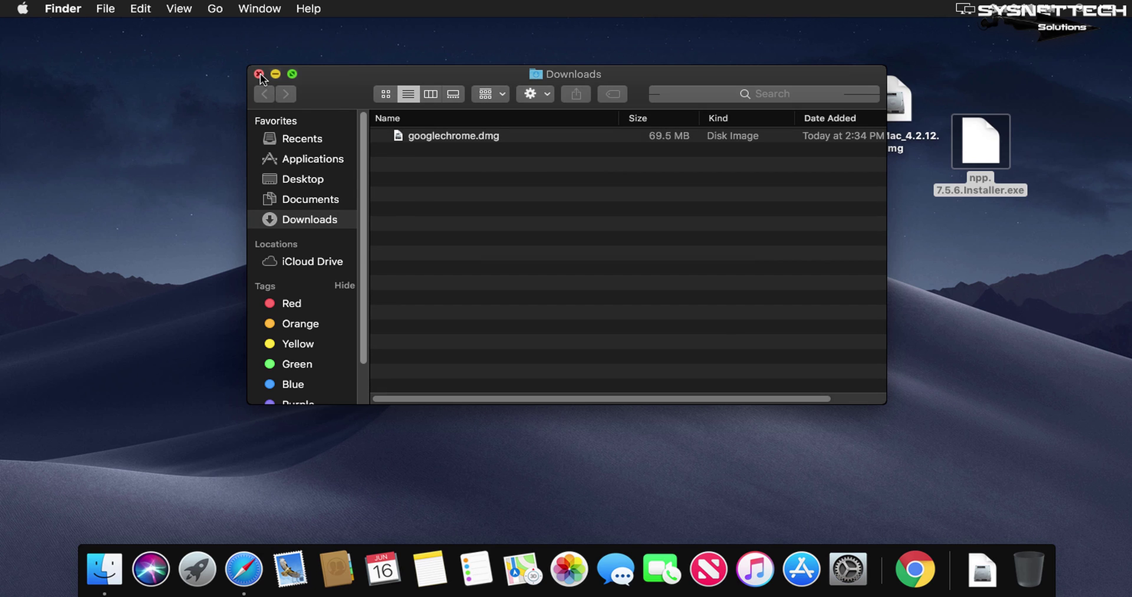
{"action": "left_click", "coordinate": [259, 74]}
- Arrange the PlayOnMac disk image and the Notepad++ installer side by side in the desktop's upper-right corner
{"action": "left_click_drag", "start_coordinate": [878, 115], "coordinate": [1040, 104]}
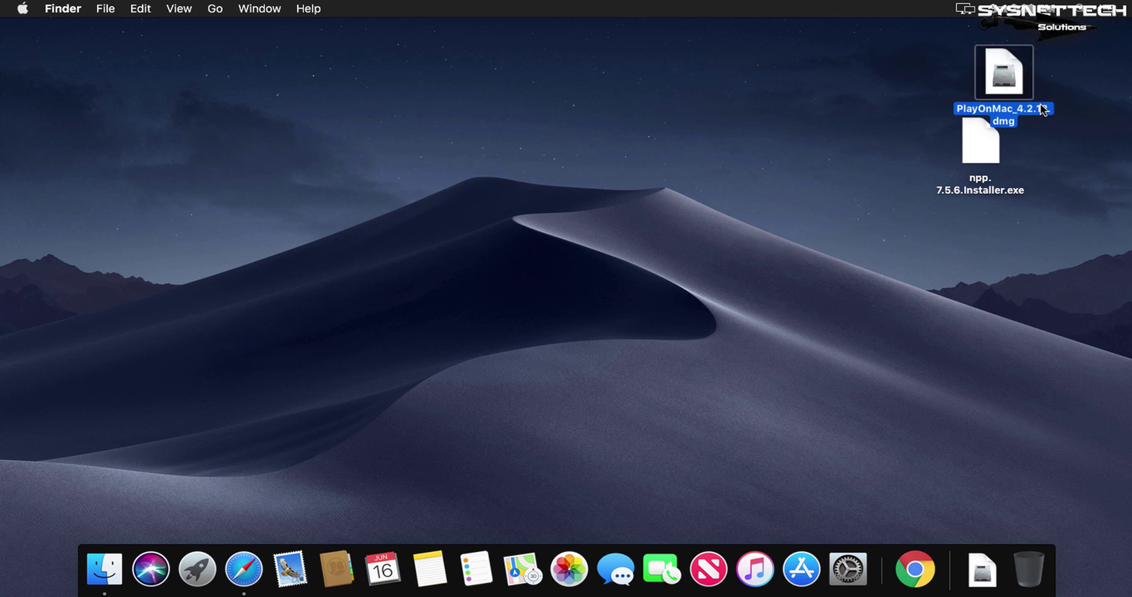
{"action": "left_click_drag", "start_coordinate": [991, 147], "coordinate": [1002, 60]}
{"action": "left_click", "coordinate": [981, 204]}
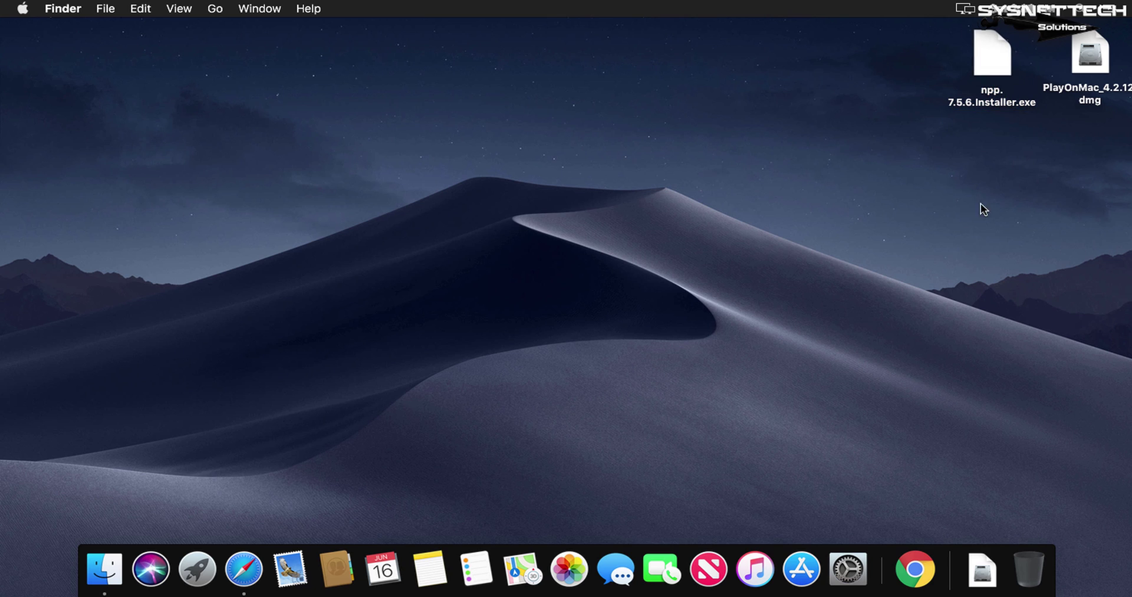
- Open the PlayOnMac_4.2.12.dmg disk image from the desktop
{"action": "left_click", "coordinate": [1086, 61]}
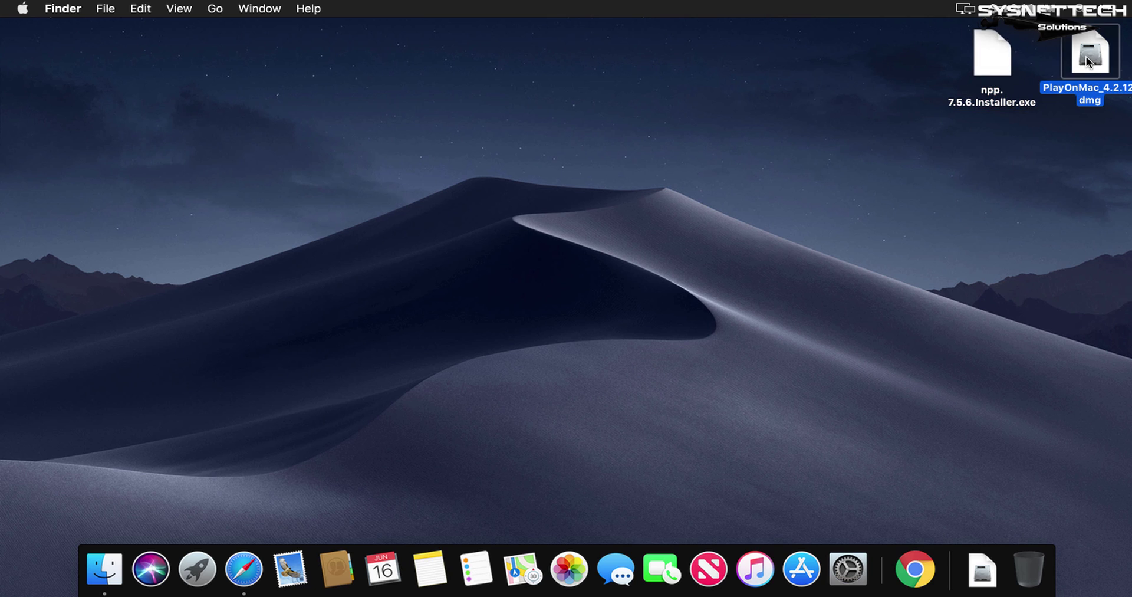
{"action": "double_click", "coordinate": [1086, 55]}
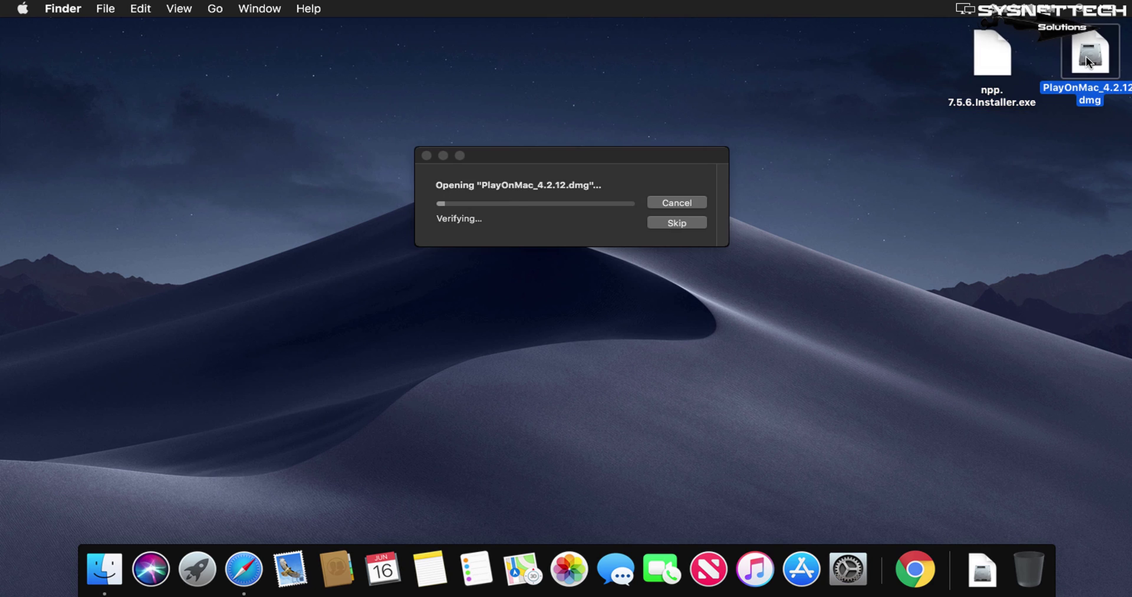
- Copy PlayOnMac from the mounted disk image into the Applications folder
{"action": "left_click", "coordinate": [960, 400]}
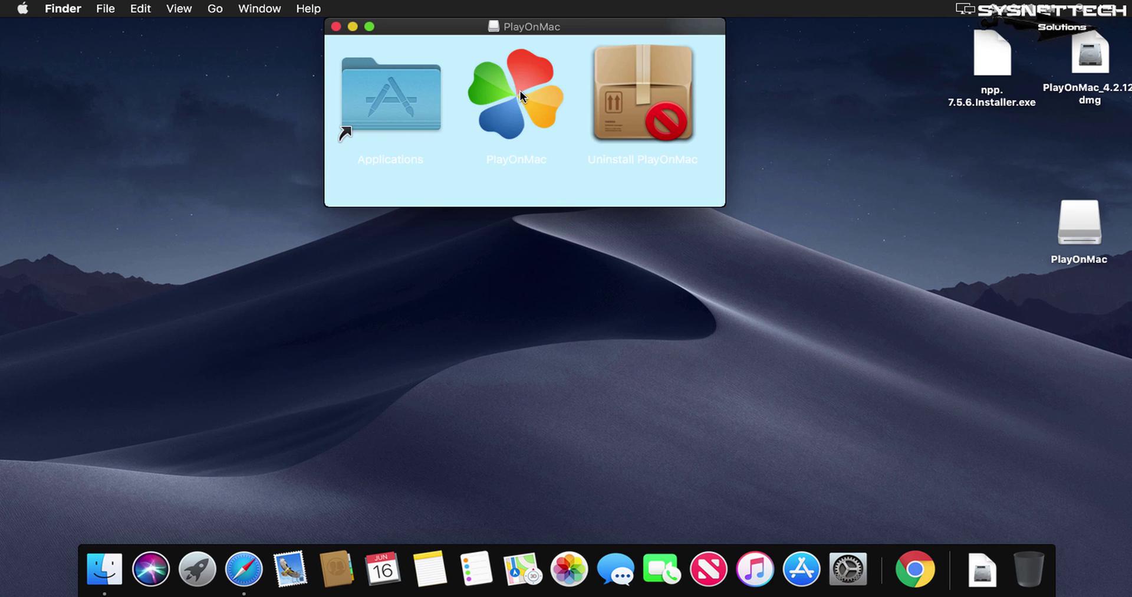
{"action": "left_click_drag", "start_coordinate": [520, 91], "coordinate": [405, 102]}
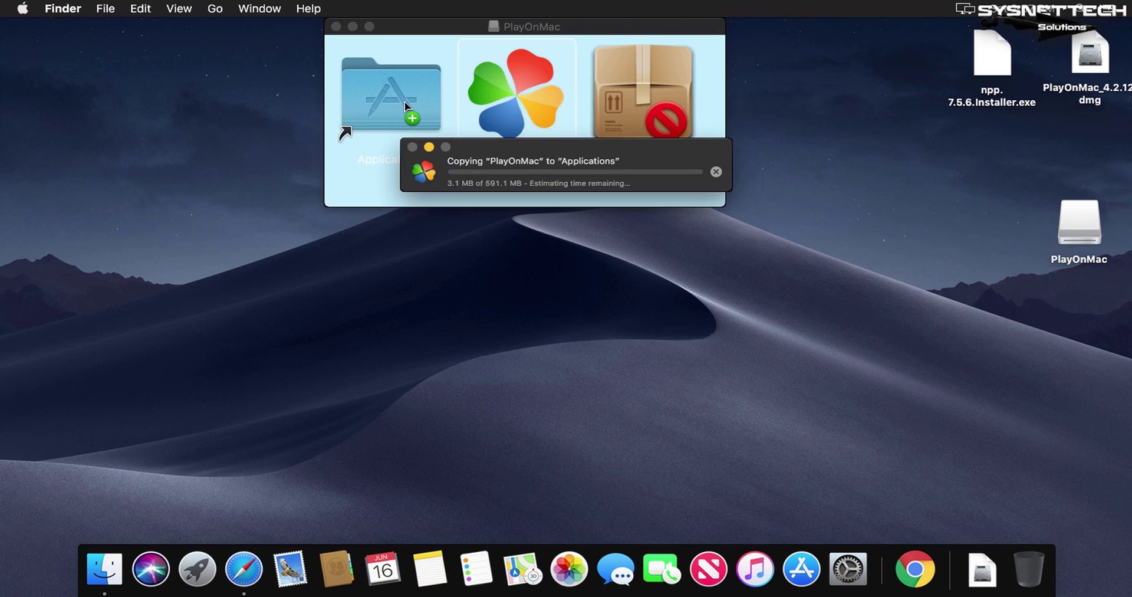
{"action": "left_click_drag", "start_coordinate": [522, 149], "coordinate": [461, 235]}
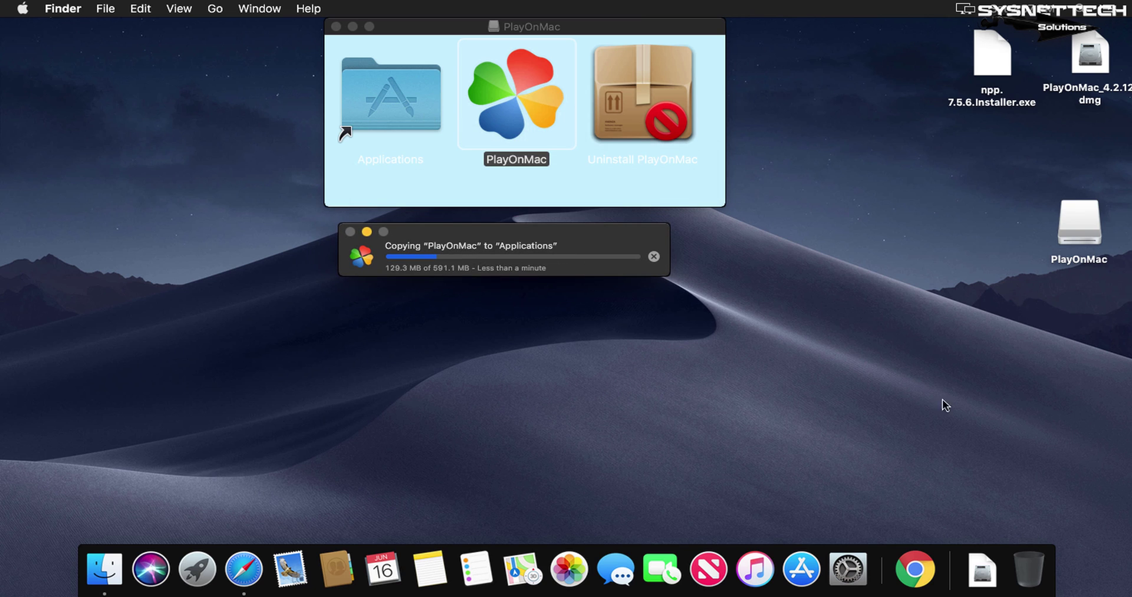
{"action": "left_click_drag", "start_coordinate": [557, 231], "coordinate": [577, 235]}
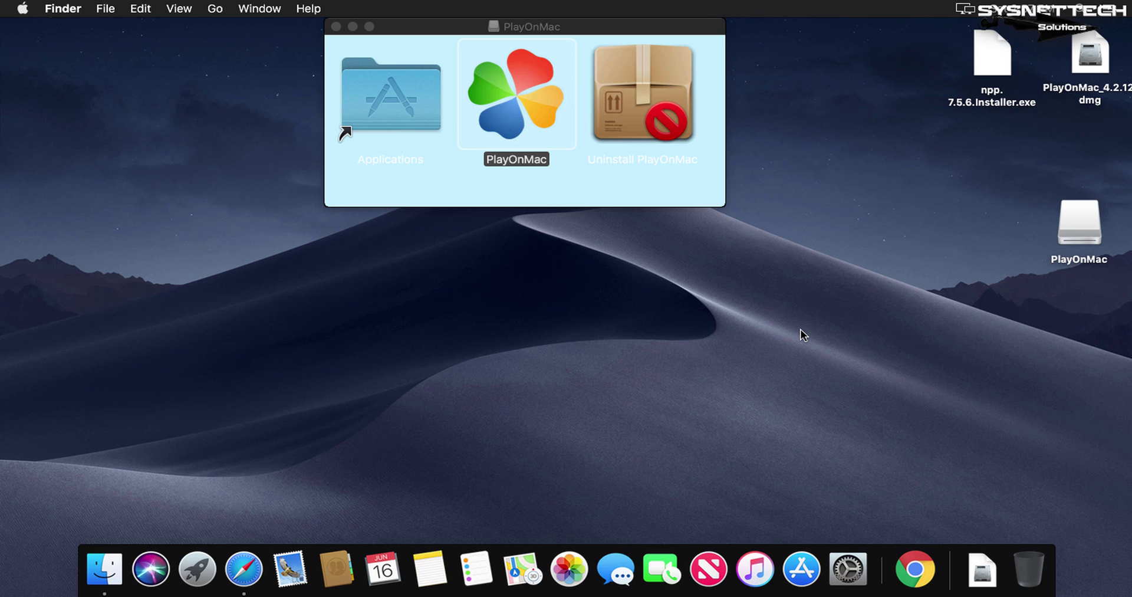
- Close the PlayOnMac disk image window and eject the PlayOnMac volume from the desktop
{"action": "left_click", "coordinate": [334, 27]}
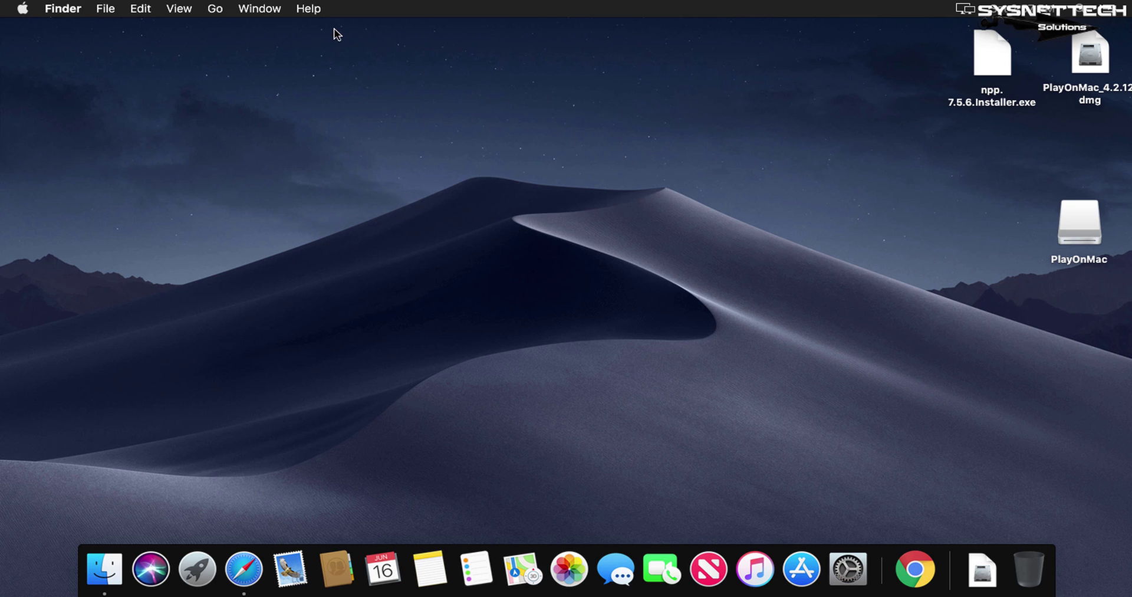
{"action": "right_click", "coordinate": [1066, 220]}
{"action": "left_click", "coordinate": [1002, 250]}
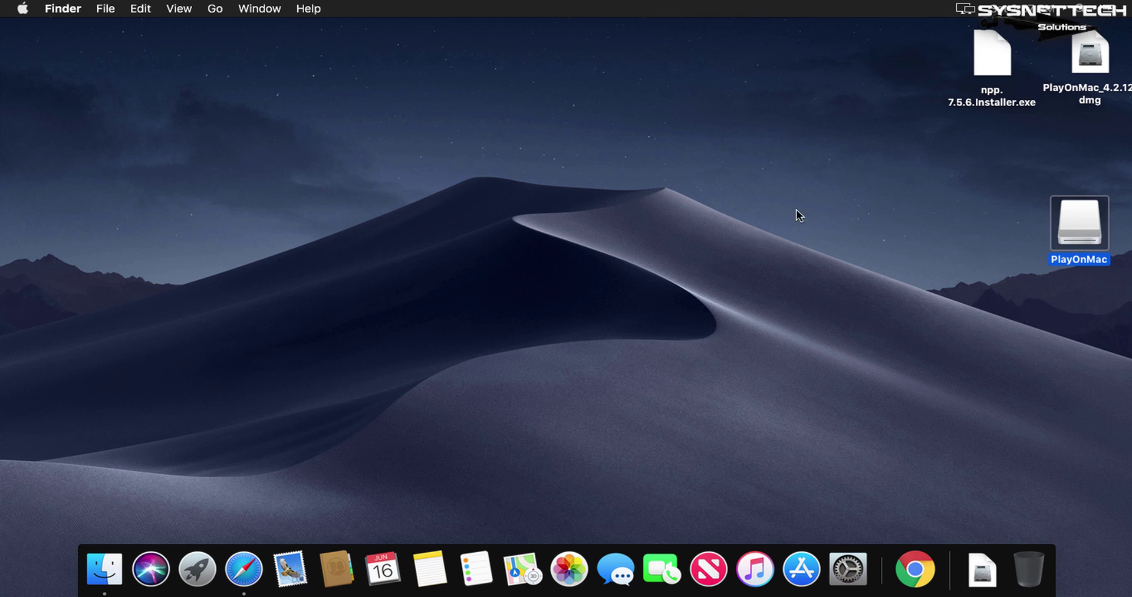
- Open the Applications folder in Finder and launch PlayOnMac from it
{"action": "left_click", "coordinate": [214, 12]}
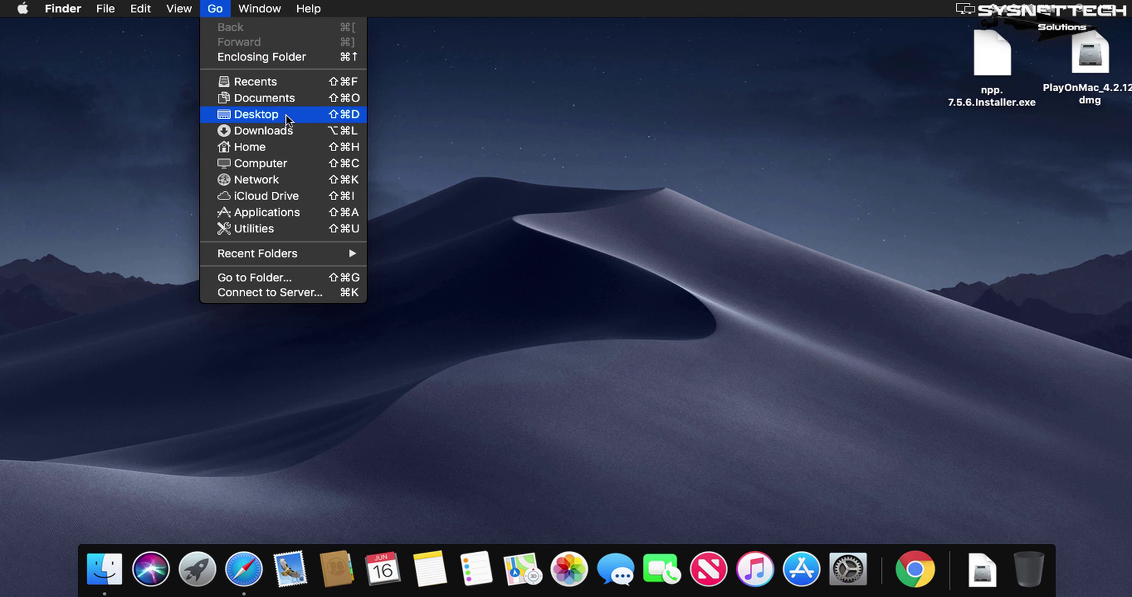
{"action": "left_click", "coordinate": [298, 212]}
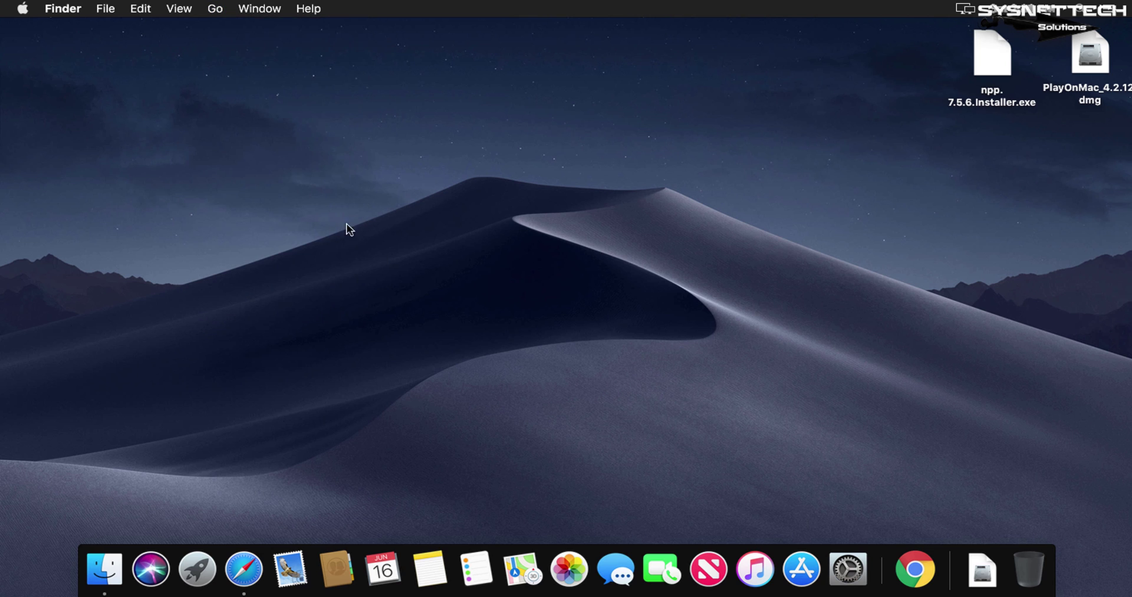
{"action": "scroll", "coordinate": [800, 315], "scroll_direction": "down", "scroll_amount": 2}
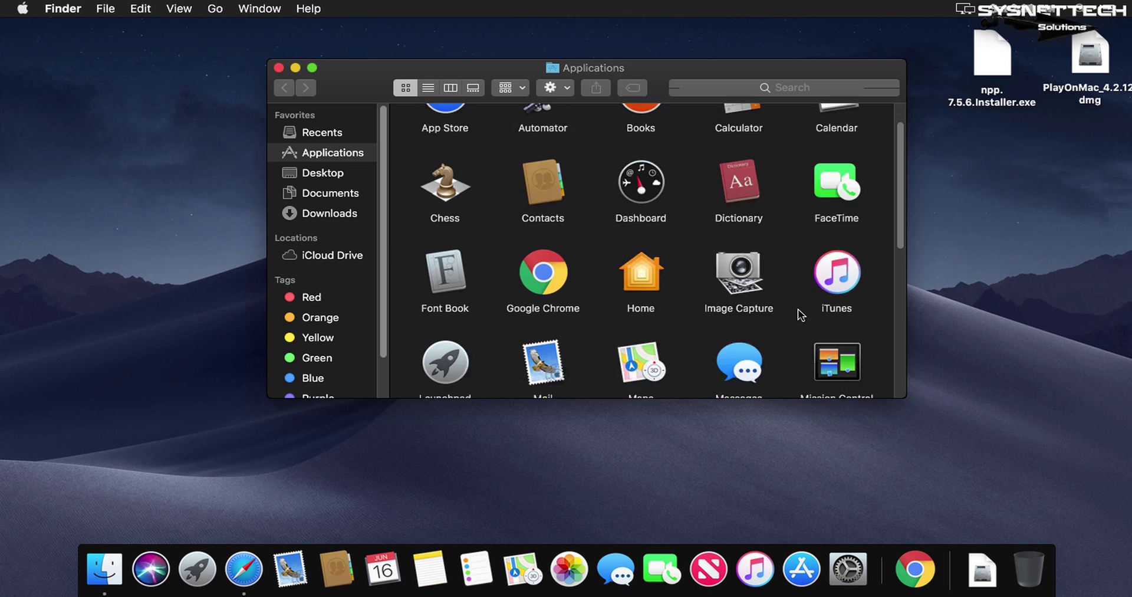
{"action": "scroll", "coordinate": [800, 315], "scroll_direction": "down", "scroll_amount": 5}
{"action": "scroll", "coordinate": [800, 316], "scroll_direction": "down", "scroll_amount": 3}
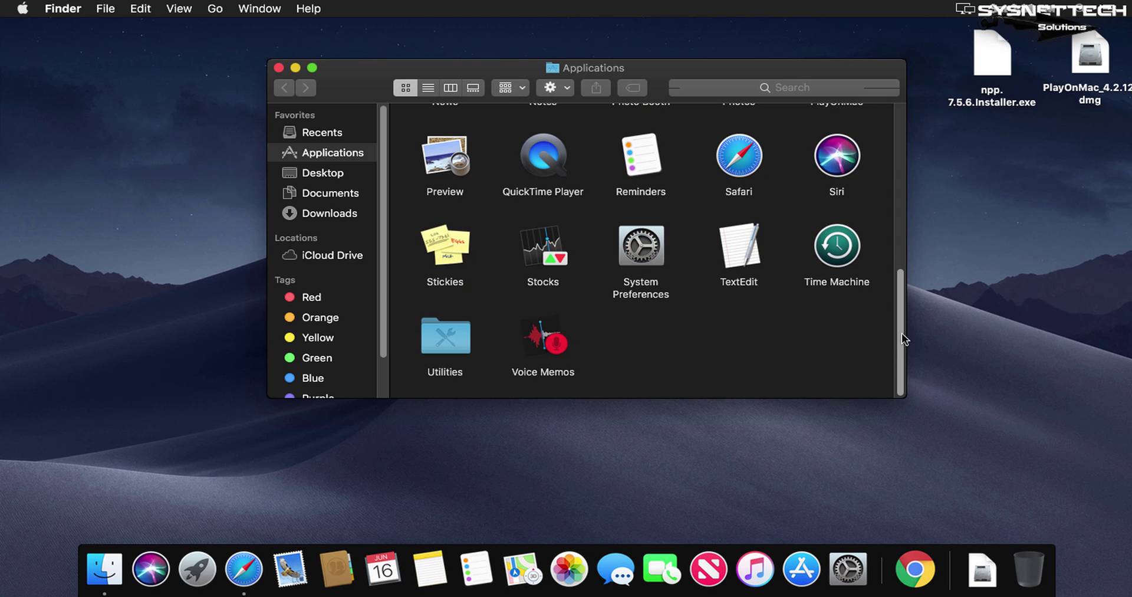
{"action": "left_click_drag", "start_coordinate": [901, 333], "coordinate": [892, 287]}
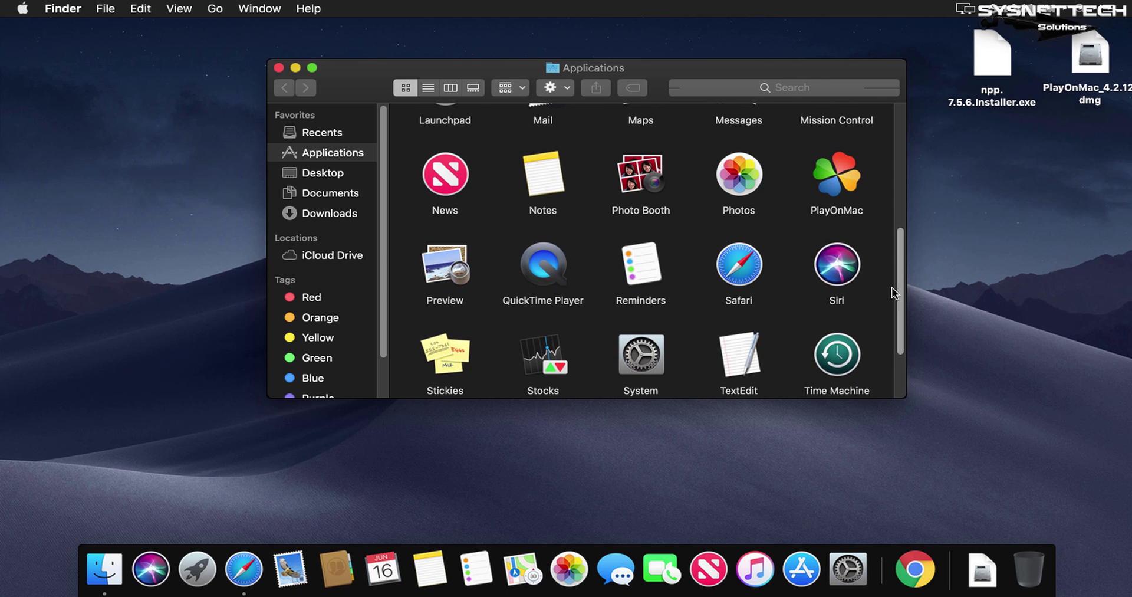
{"action": "left_click", "coordinate": [845, 190]}
{"action": "double_click", "coordinate": [840, 190]}
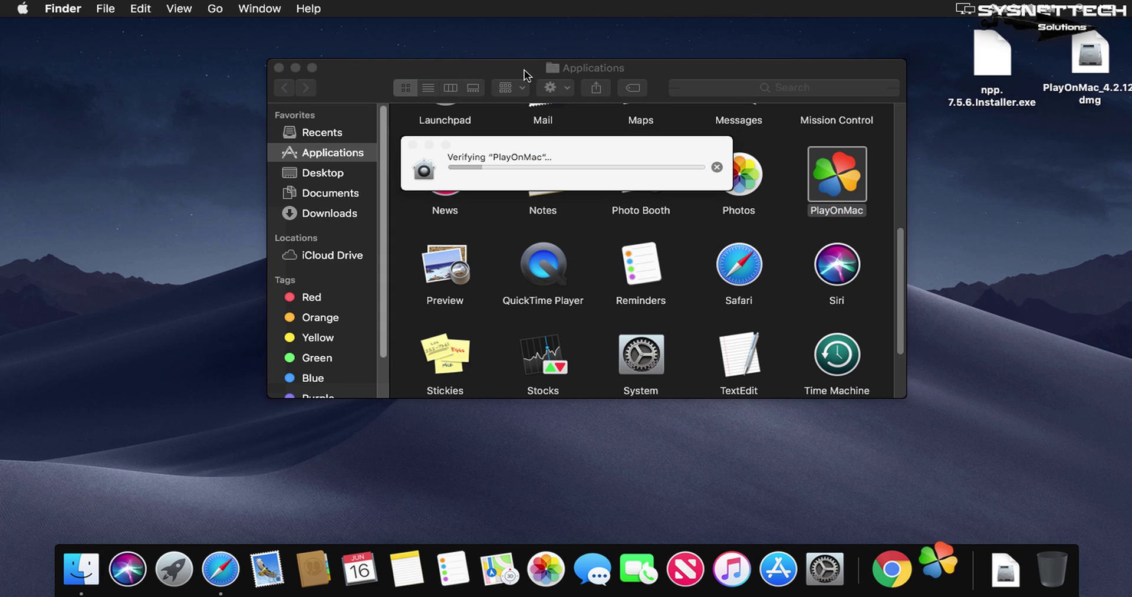
- Close the Applications folder window and dismiss the unidentified-developer alert for PlayOnMac
{"action": "left_click", "coordinate": [280, 68]}
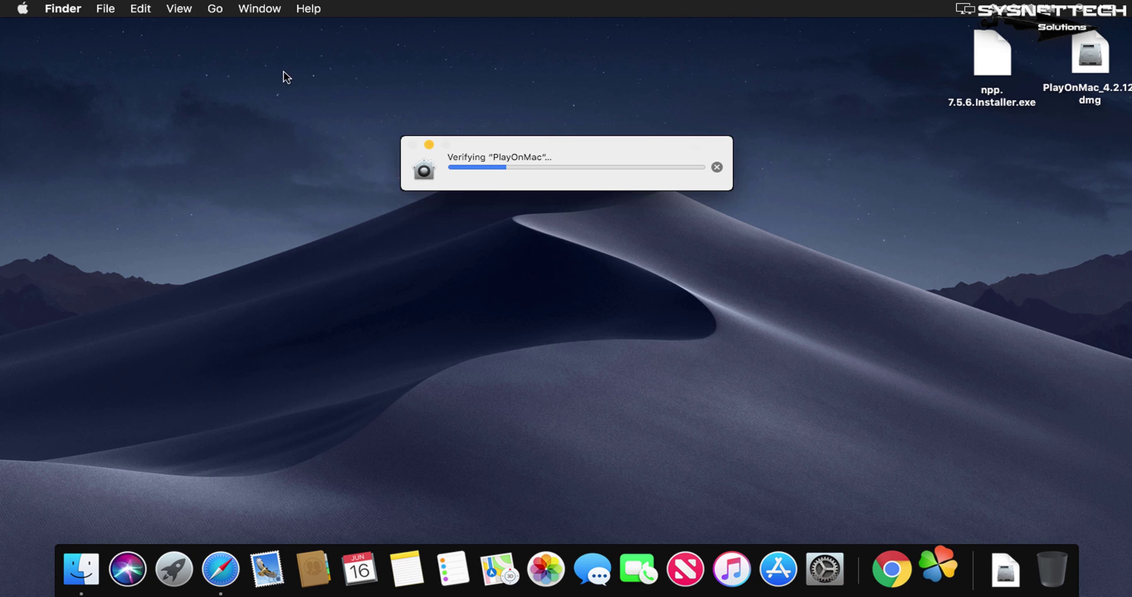
{"action": "left_click_drag", "start_coordinate": [285, 73], "coordinate": [908, 314]}
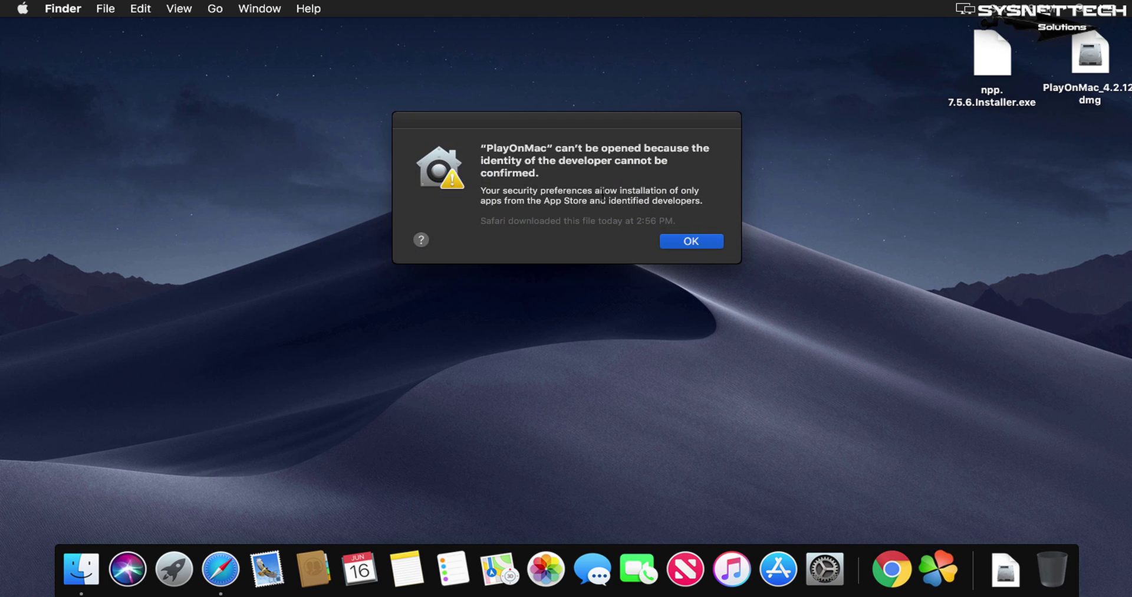
{"action": "left_click_drag", "start_coordinate": [695, 191], "coordinate": [544, 190]}
{"action": "left_click", "coordinate": [545, 190]}
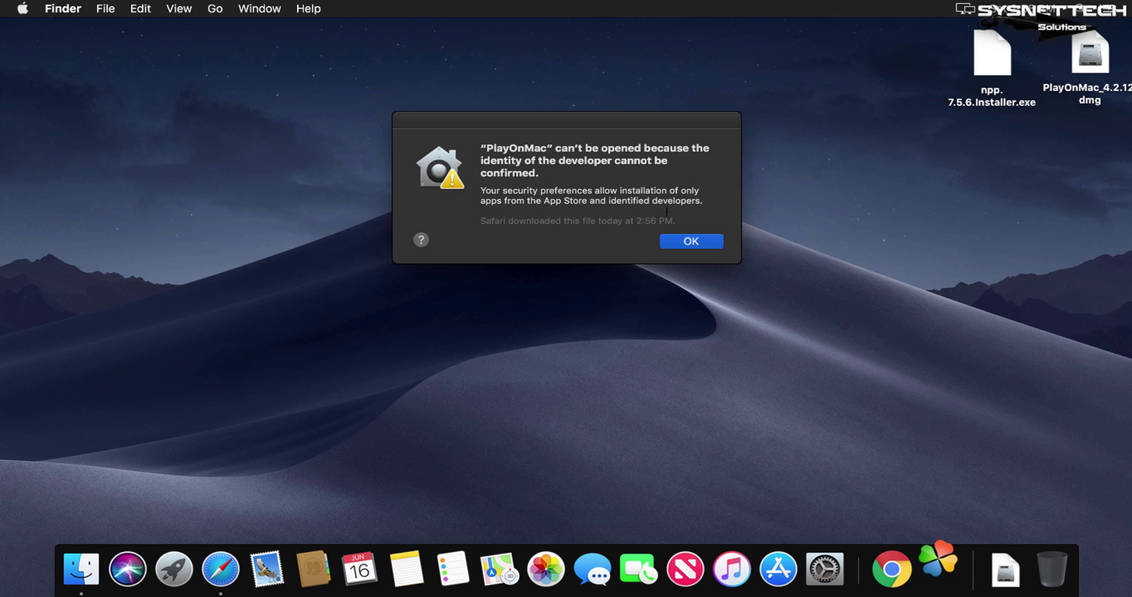
{"action": "left_click", "coordinate": [716, 243]}
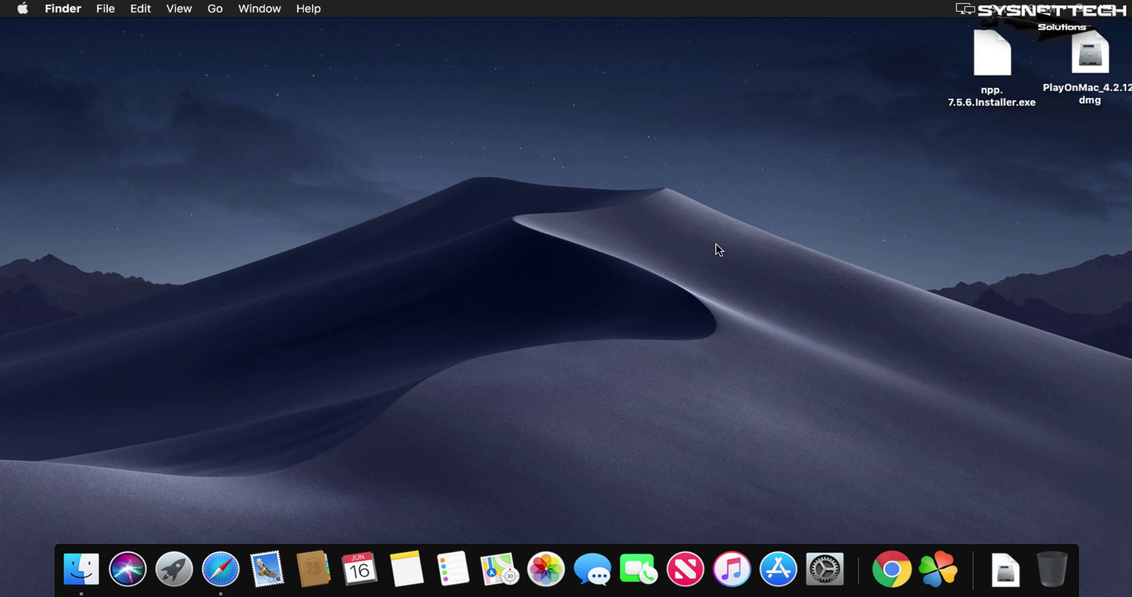
- Allow the blocked PlayOnMac to open anyway in the Security & Privacy preferences, confirm opening it, and close System Preferences
{"action": "left_click", "coordinate": [824, 563]}
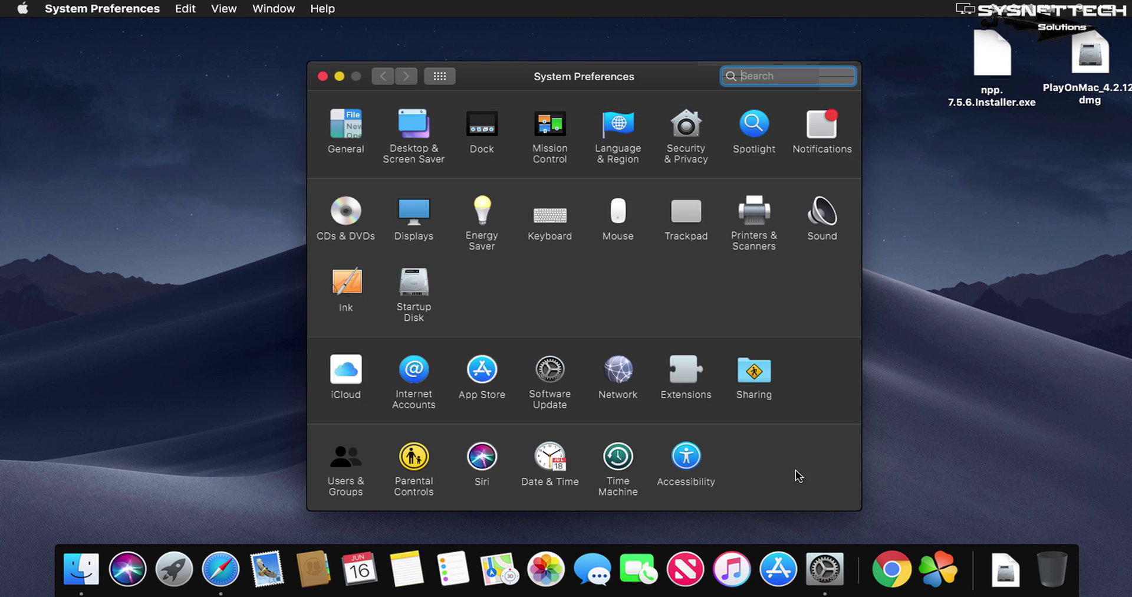
{"action": "left_click", "coordinate": [684, 123]}
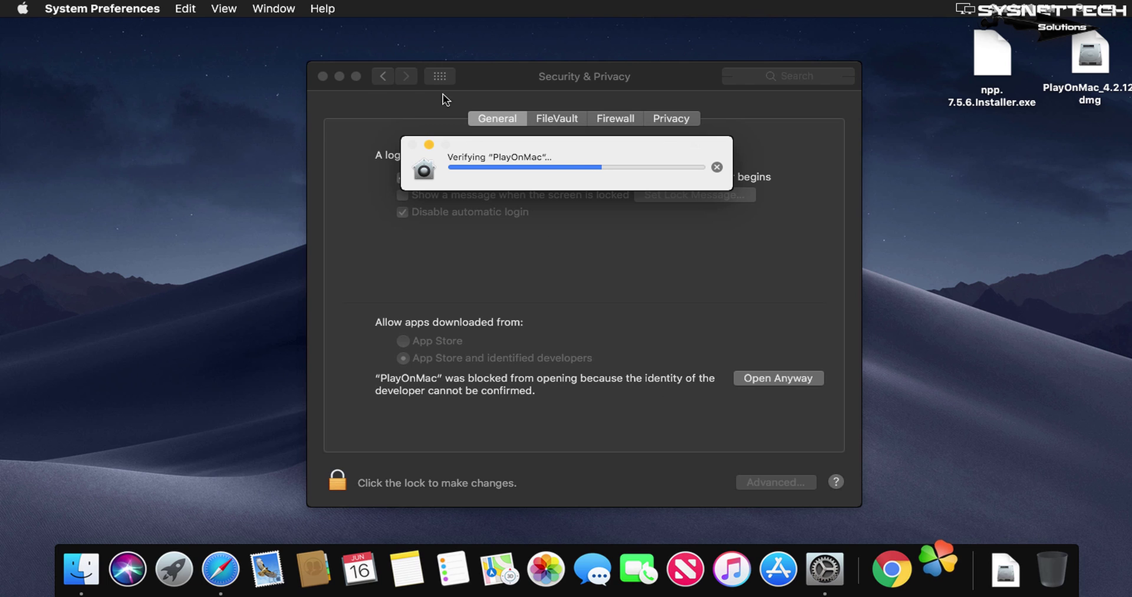
{"action": "left_click", "coordinate": [323, 78]}
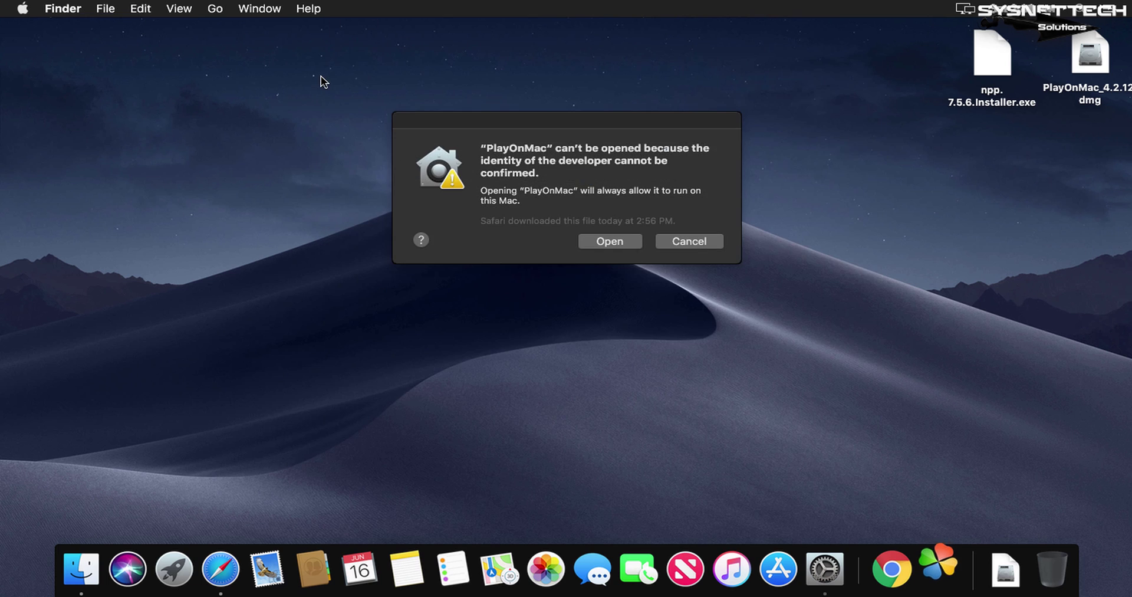
{"action": "left_click", "coordinate": [614, 244]}
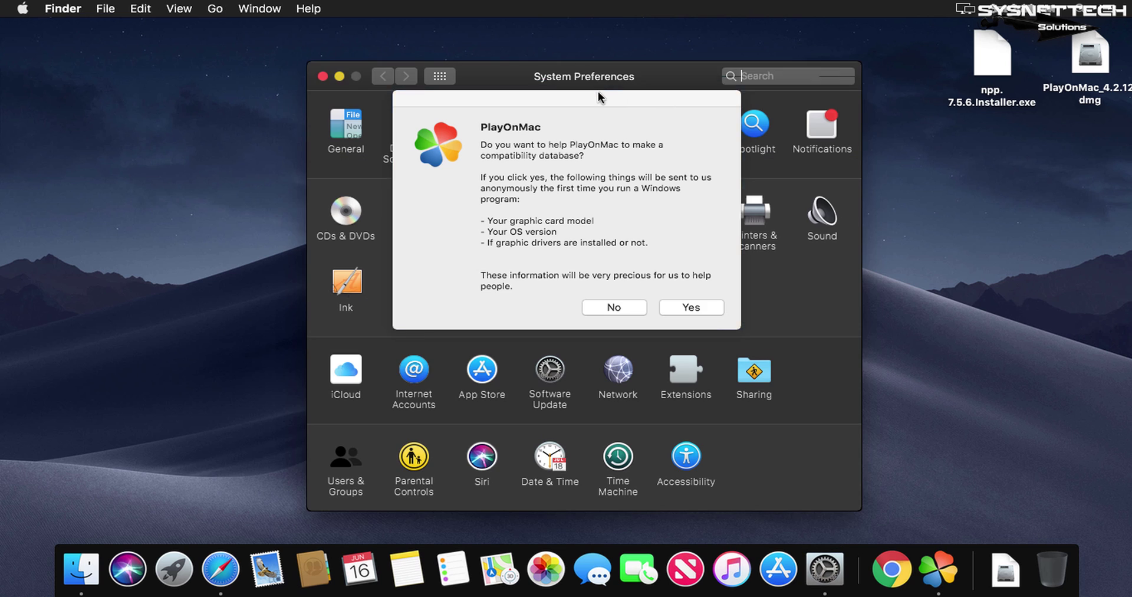
{"action": "left_click", "coordinate": [323, 76]}
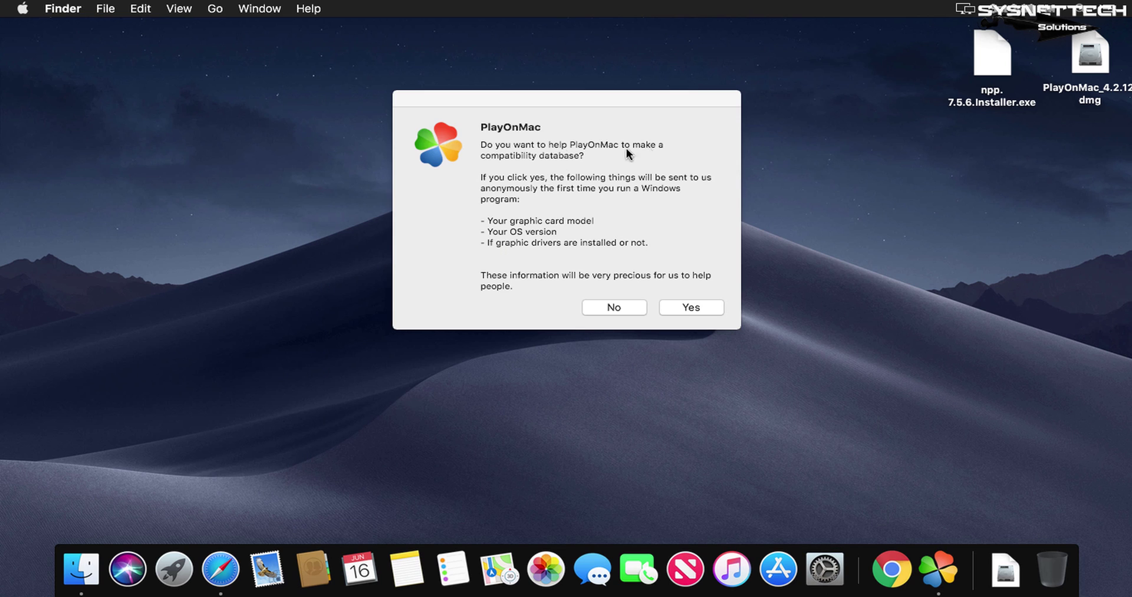
- Agree to contribute anonymous data to PlayOnMac's compatibility database and dismiss the macOS software optimization alert
{"action": "left_click", "coordinate": [717, 310]}
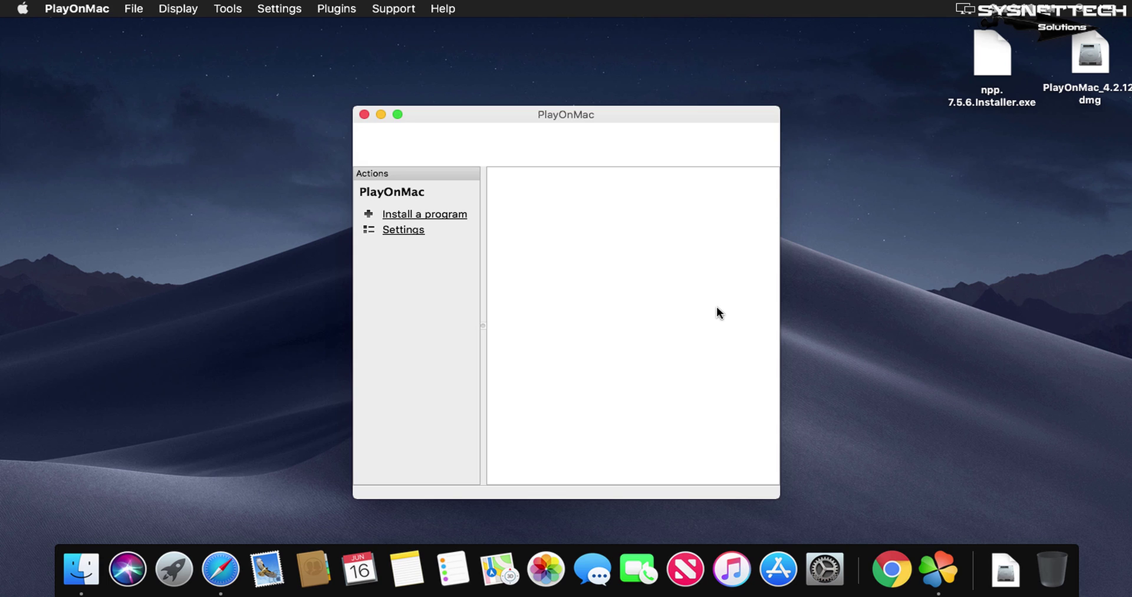
{"action": "left_click_drag", "start_coordinate": [664, 124], "coordinate": [570, 54]}
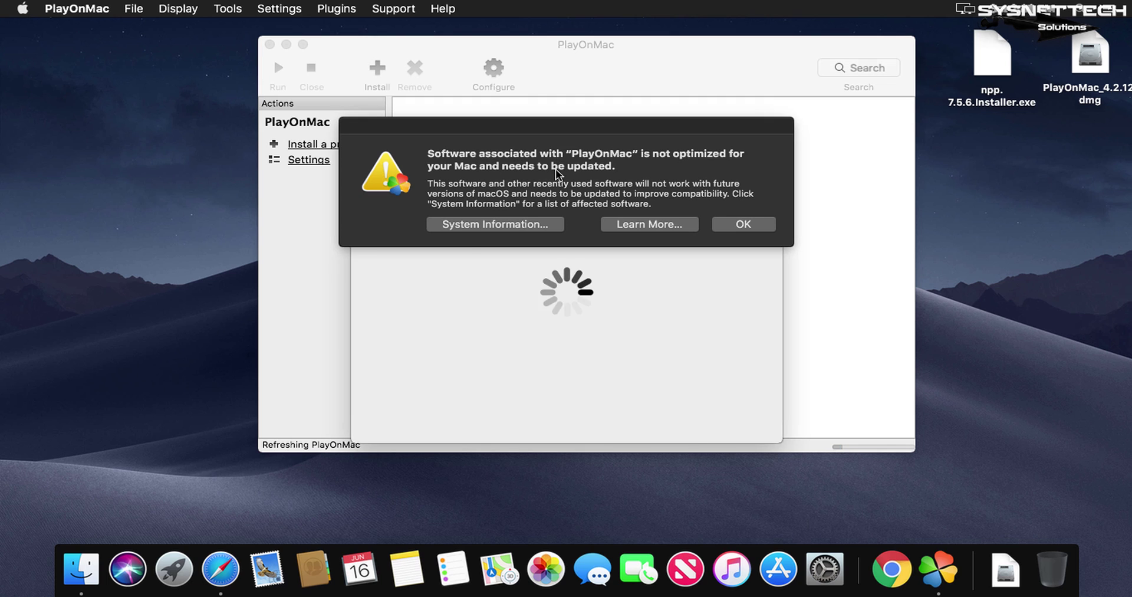
{"action": "left_click", "coordinate": [744, 224]}
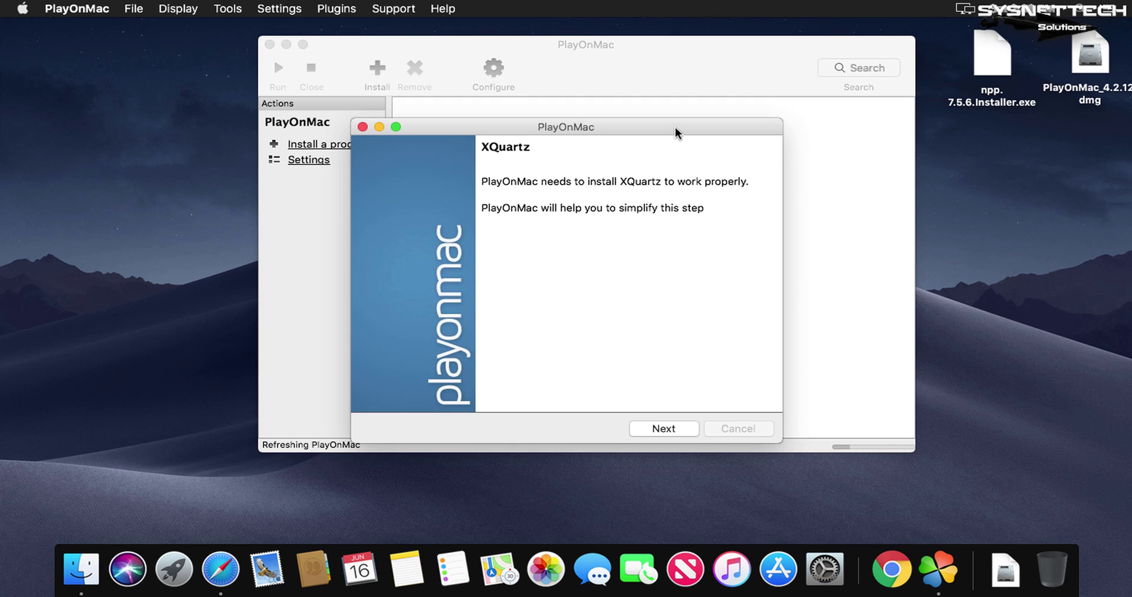
- Have the PlayOnMac wizard download XQuartz using the option "Please download XQuartz for me"
{"action": "left_click_drag", "start_coordinate": [677, 127], "coordinate": [722, 122]}
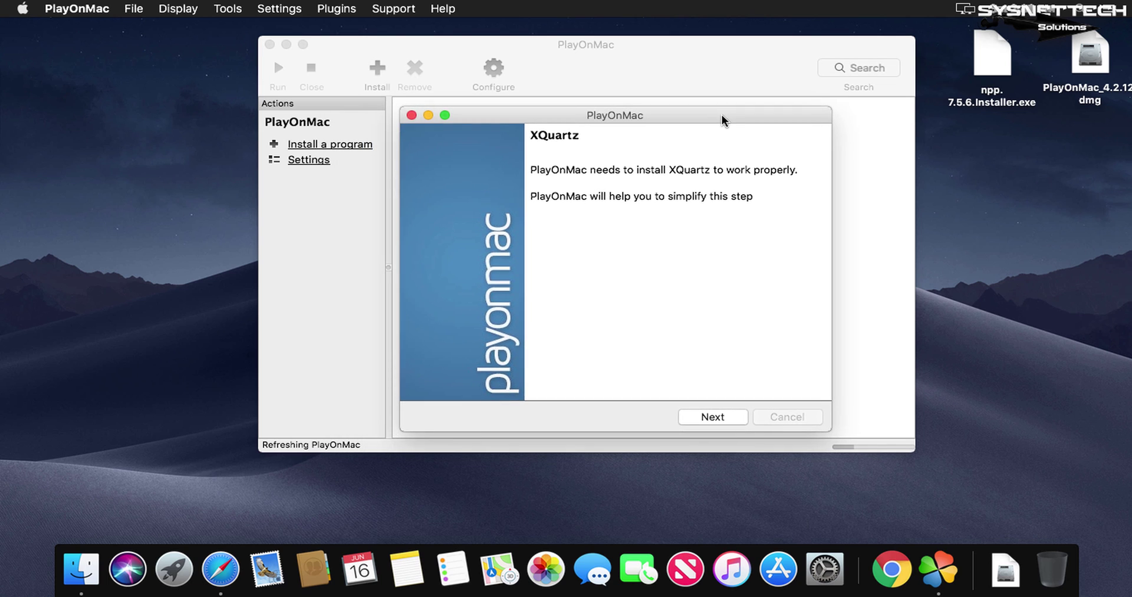
{"action": "left_click", "coordinate": [731, 416]}
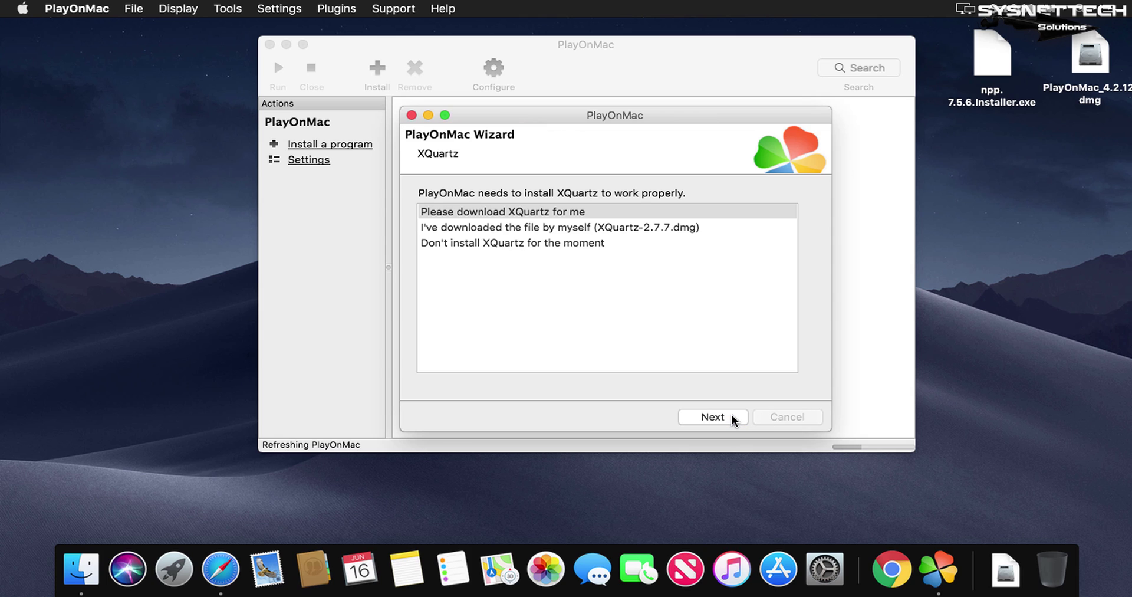
{"action": "left_click", "coordinate": [731, 415]}
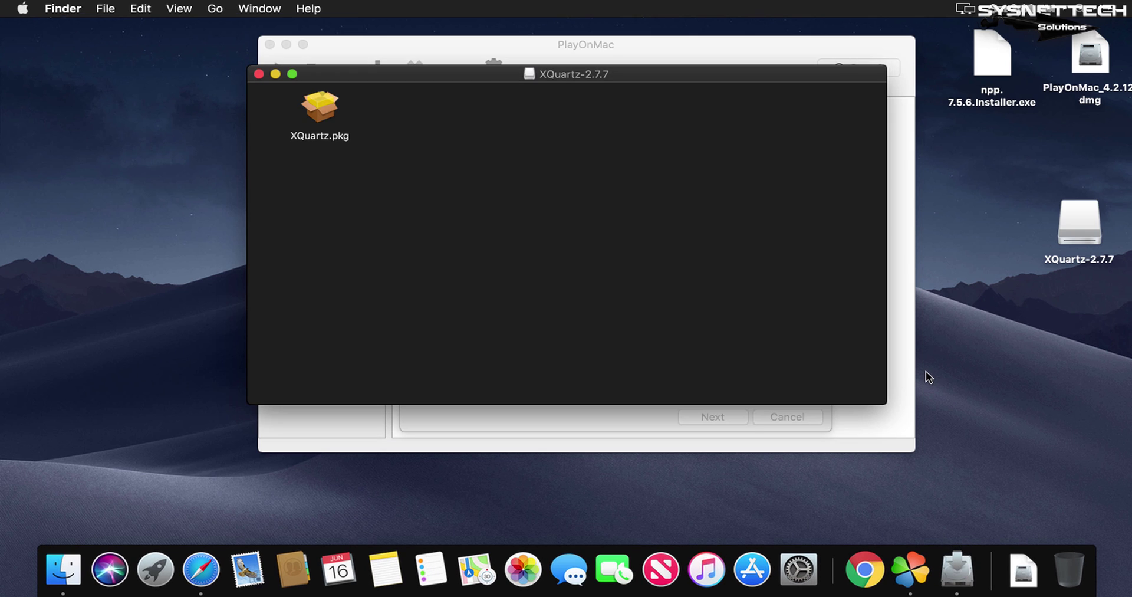
- Return to the XQuartz-2.7.7 disk image window and launch the XQuartz.pkg installer
{"action": "left_click", "coordinate": [905, 565]}
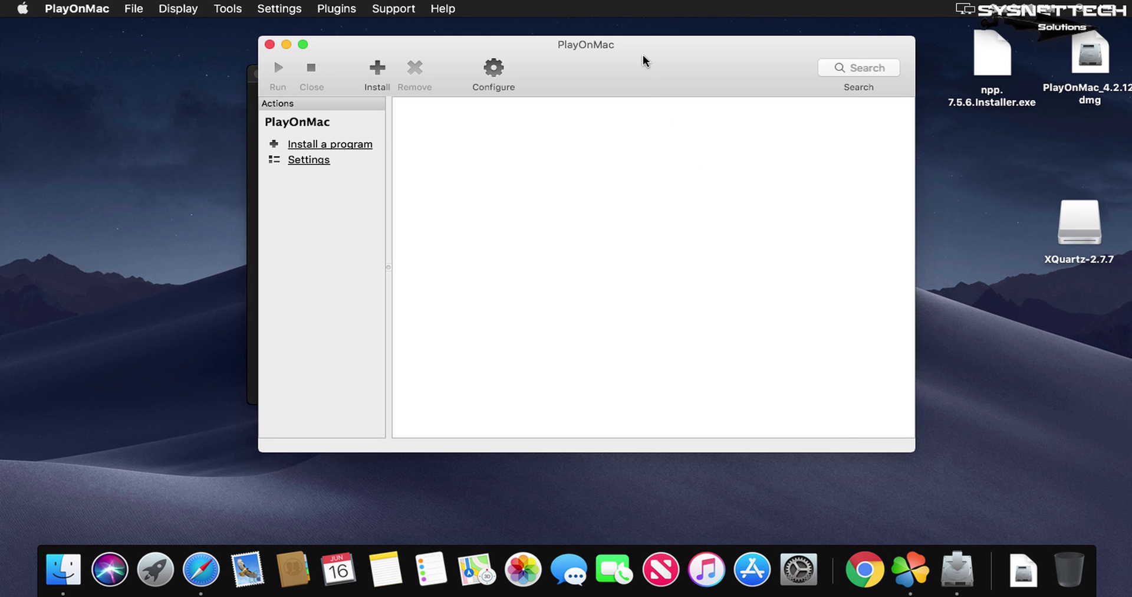
{"action": "mouse_move", "coordinate": [646, 62]}
{"action": "left_mouse_down"}
{"action": "mouse_move", "coordinate": [679, 67]}
{"action": "mouse_move", "coordinate": [665, 66]}
{"action": "left_mouse_up"}
{"action": "left_click", "coordinate": [263, 206]}
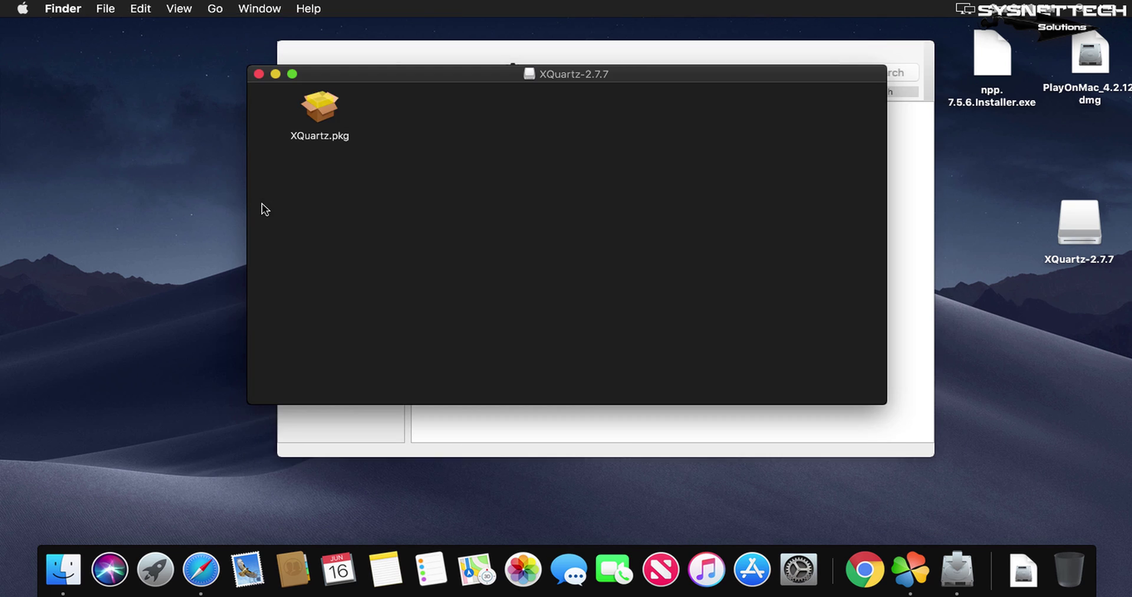
{"action": "left_click", "coordinate": [314, 109]}
{"action": "double_click", "coordinate": [314, 107]}
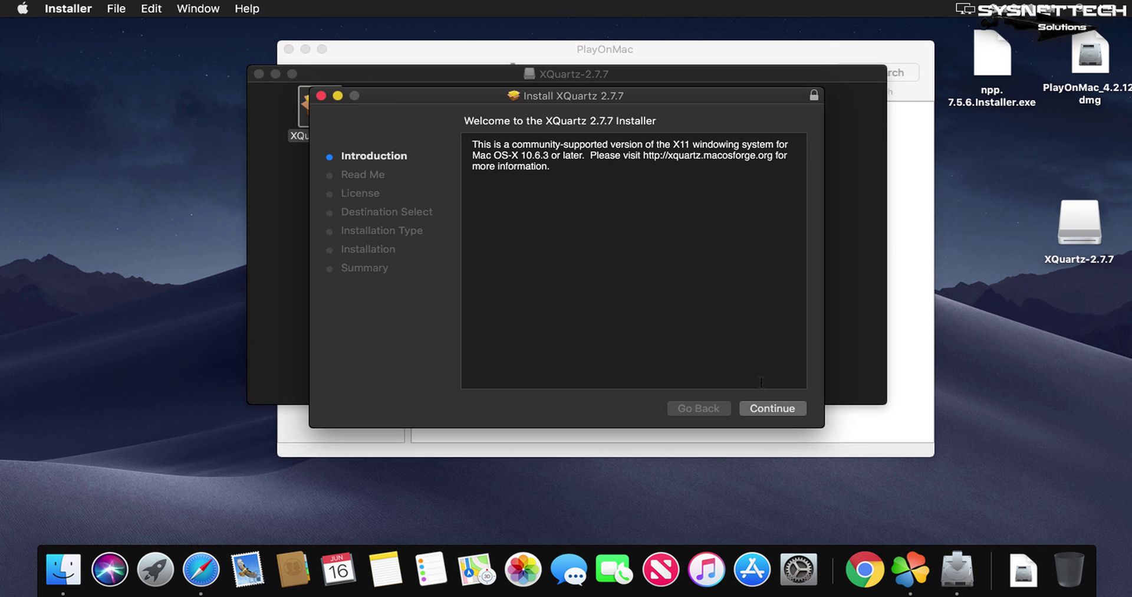
- Go through the XQuartz 2.7.7 installer's introductory pages and agree to the software license
{"action": "left_click", "coordinate": [789, 414]}
{"action": "left_click", "coordinate": [788, 413]}
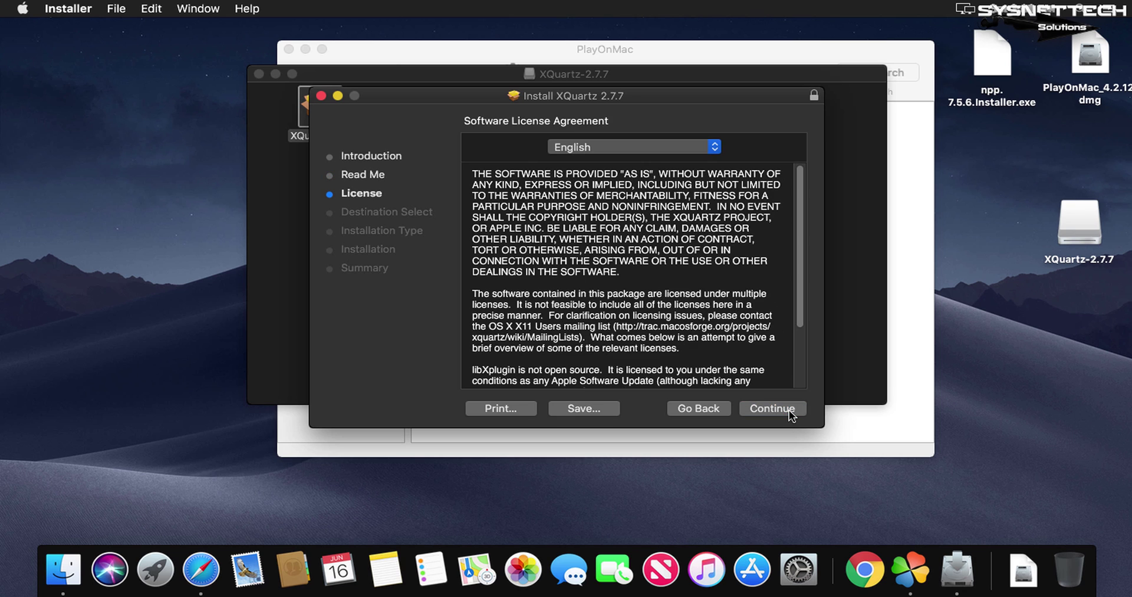
{"action": "left_click", "coordinate": [787, 410]}
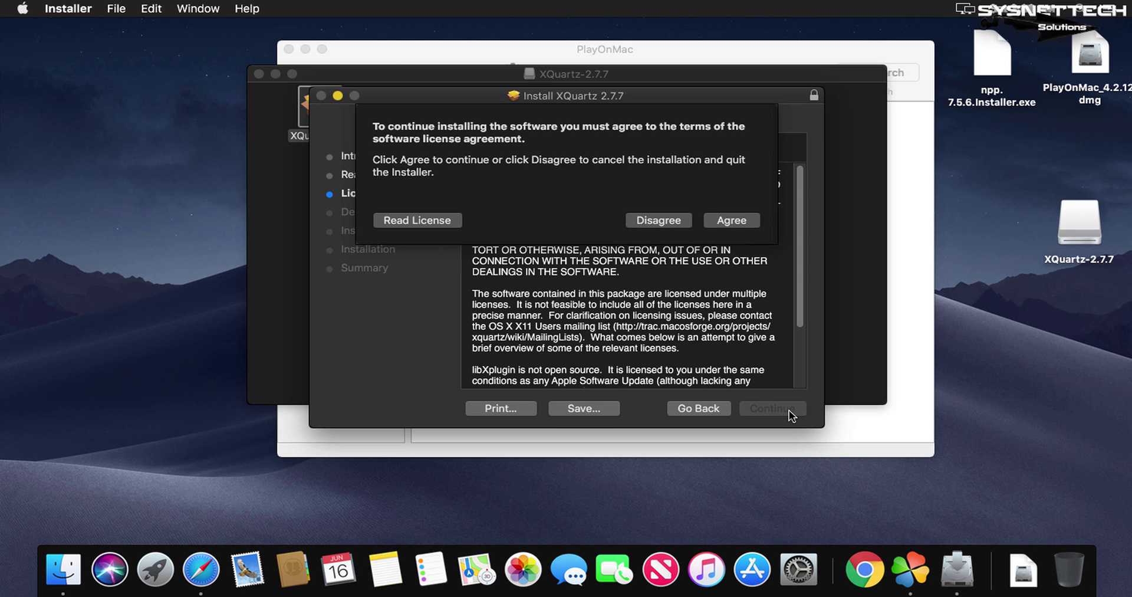
{"action": "left_click", "coordinate": [739, 224]}
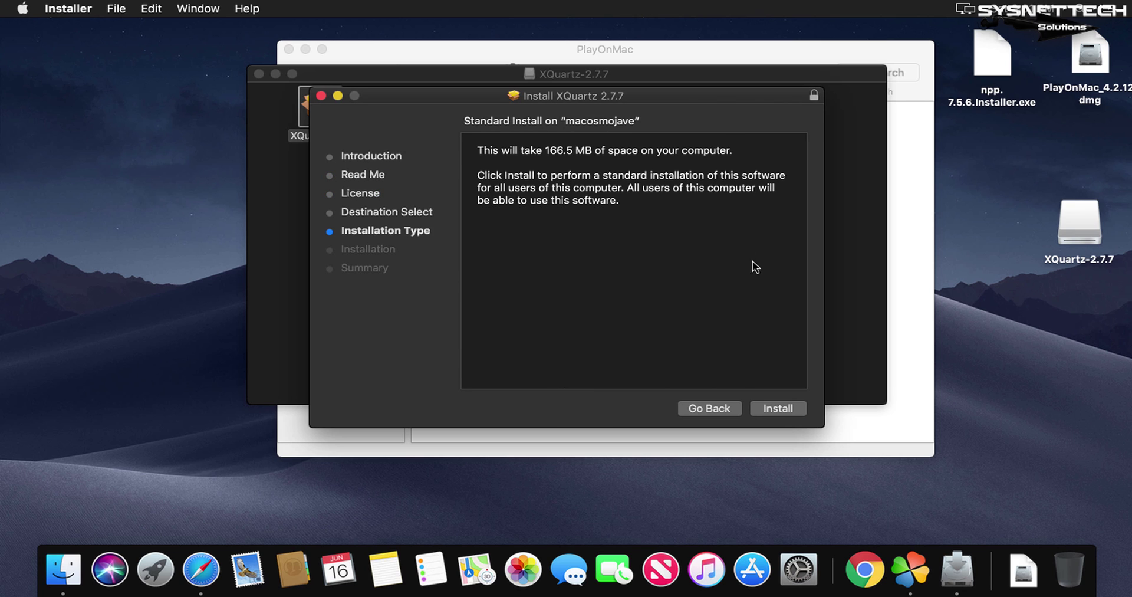
- Run the standard XQuartz installation, authorizing it with the account password
{"action": "left_click", "coordinate": [796, 408]}
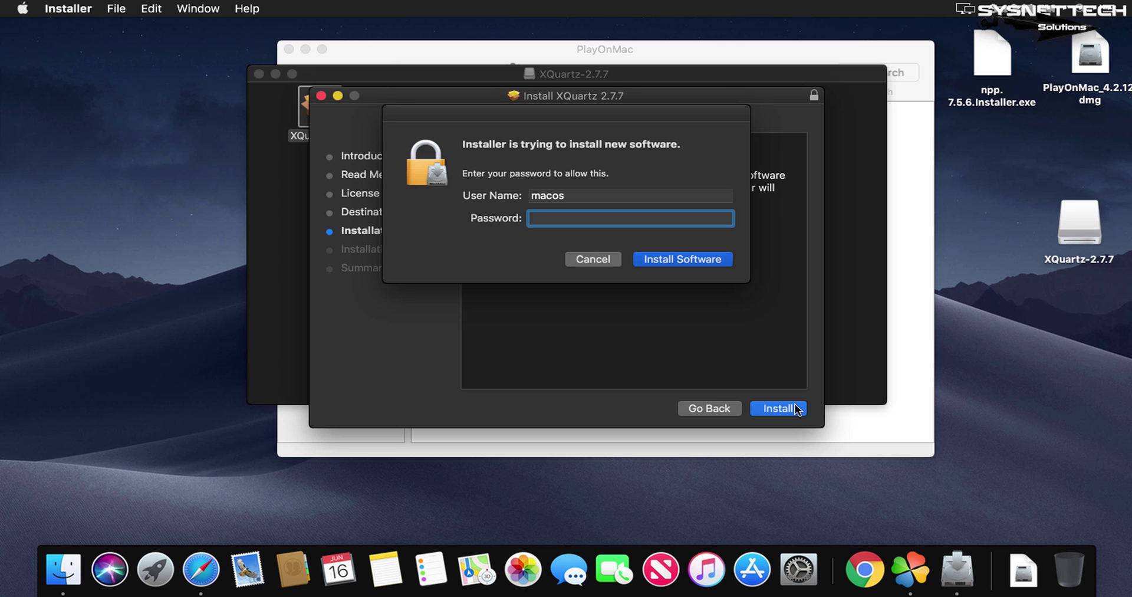
{"action": "type", "text": "•••••"}
{"action": "left_click", "coordinate": [700, 262]}
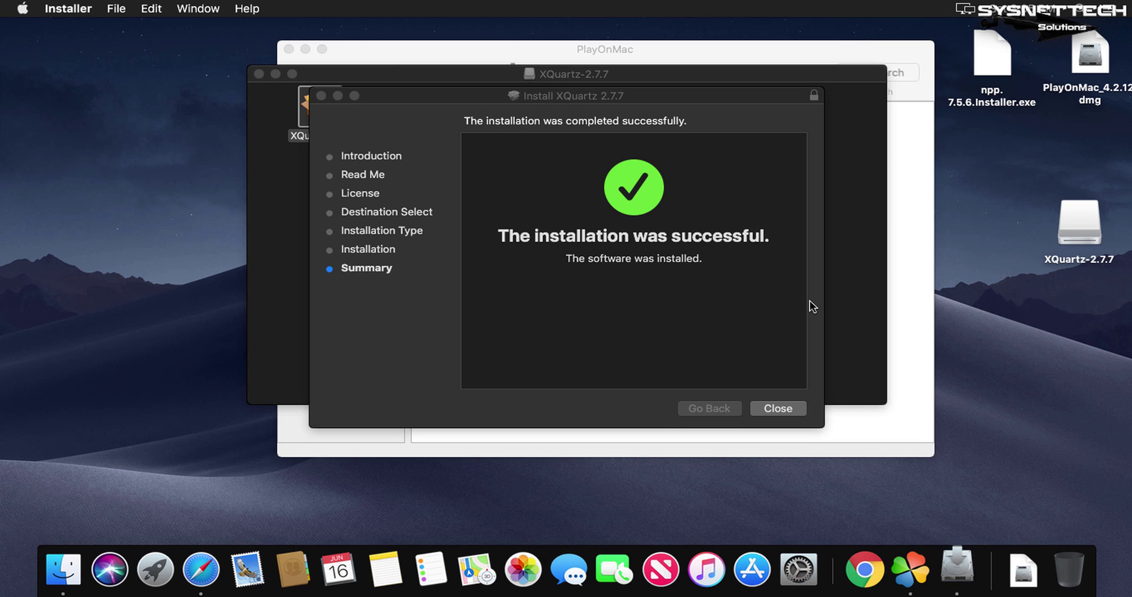
- Close the finished XQuartz installer and eject the XQuartz-2.7.7 disk image, returning to the PlayOnMac main window
{"action": "left_click", "coordinate": [792, 410]}
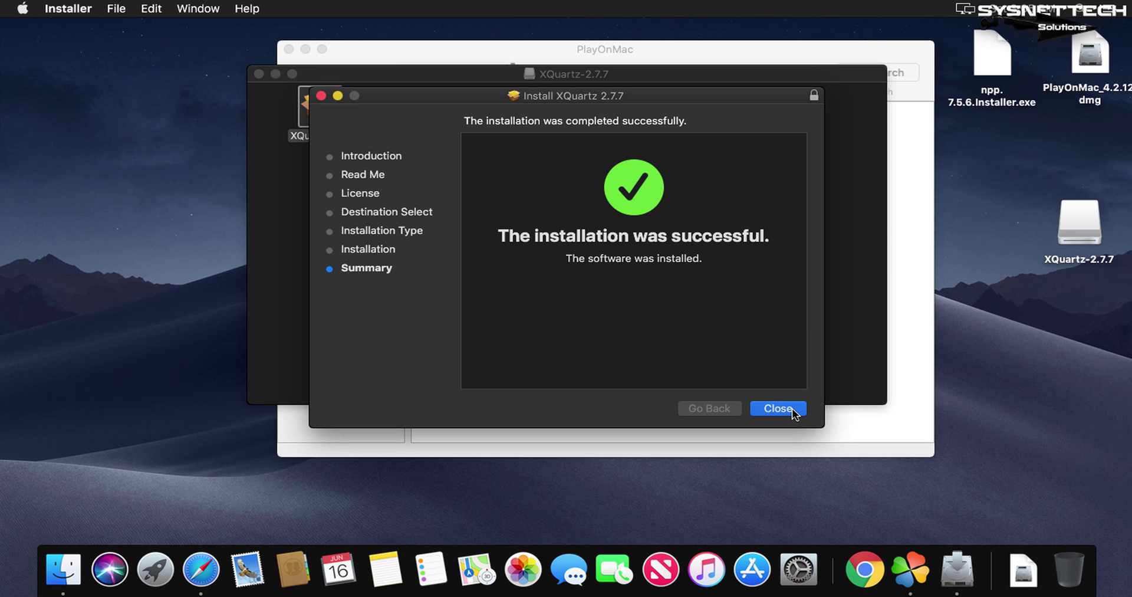
{"action": "left_click", "coordinate": [778, 408]}
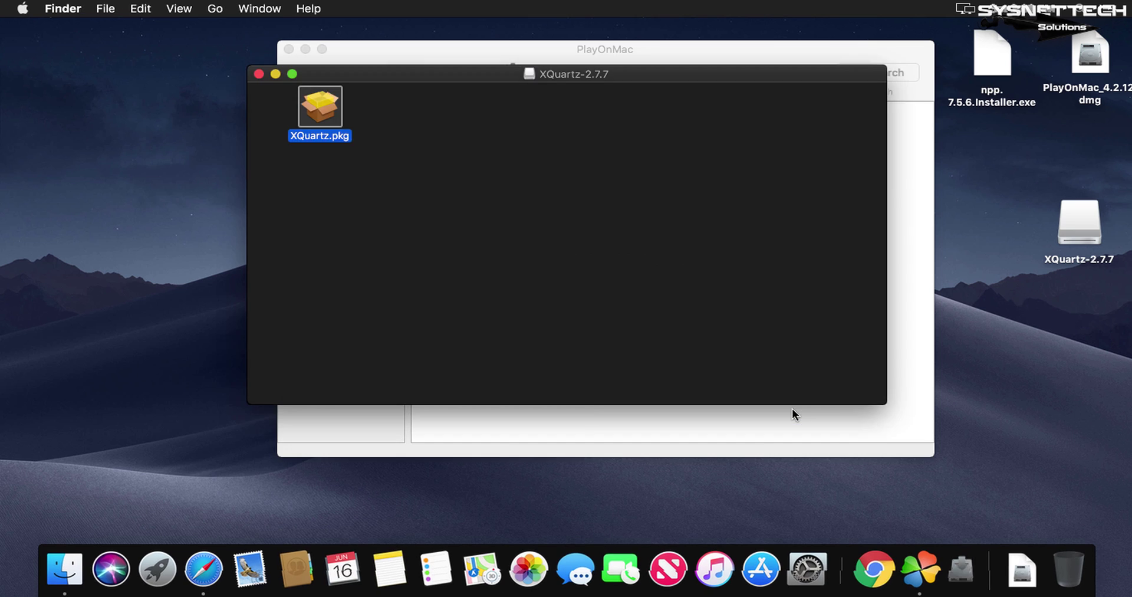
{"action": "key", "text": "super+e"}
{"action": "left_click", "coordinate": [803, 378]}
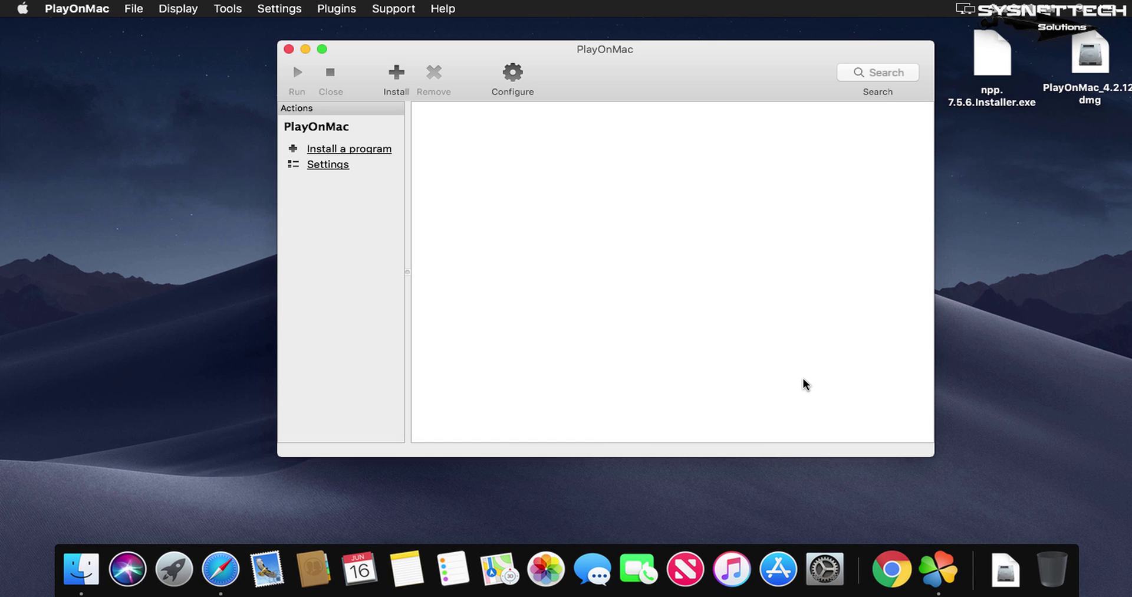
- Start installing a non-listed program in PlayOnMac and dismiss the WineHQ notice with "Don't remind me anymore" selected
{"action": "left_click_drag", "start_coordinate": [746, 48], "coordinate": [673, 38]}
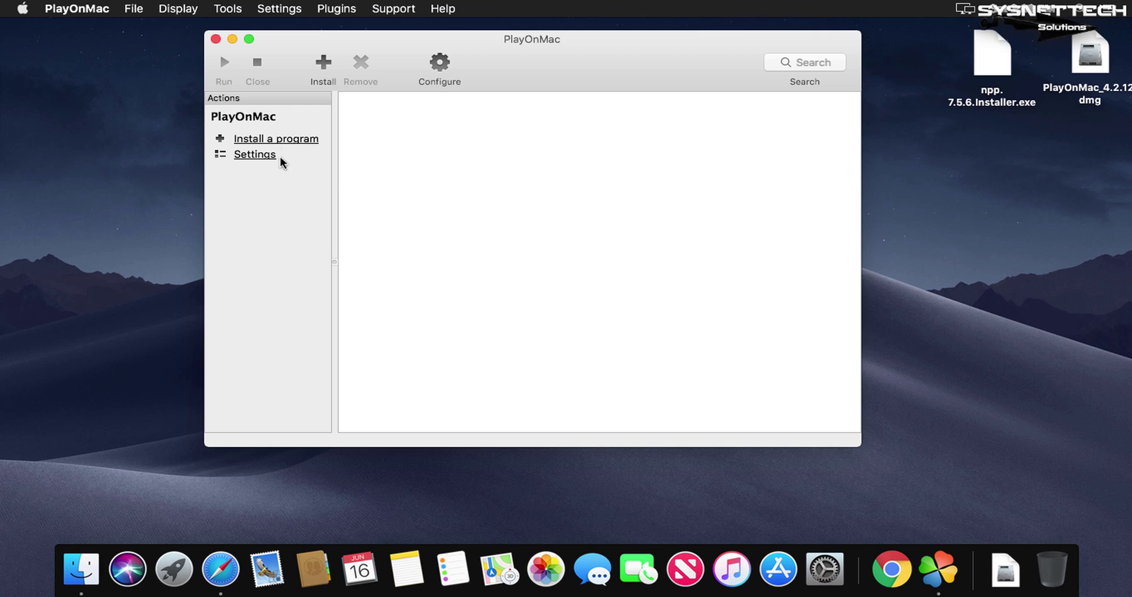
{"action": "left_click", "coordinate": [289, 139]}
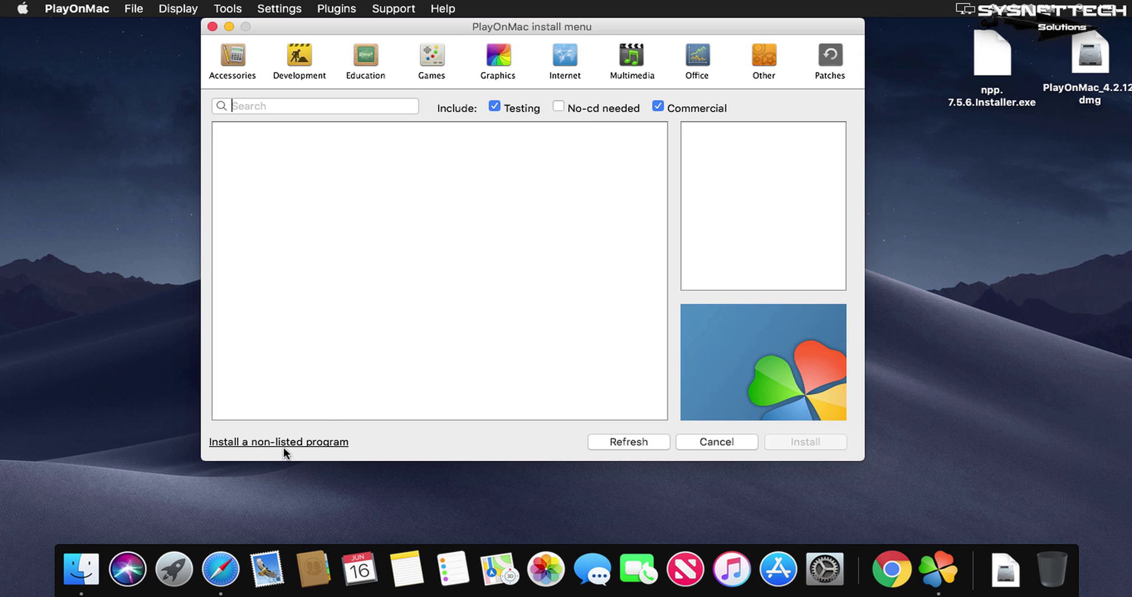
{"action": "left_click", "coordinate": [282, 441]}
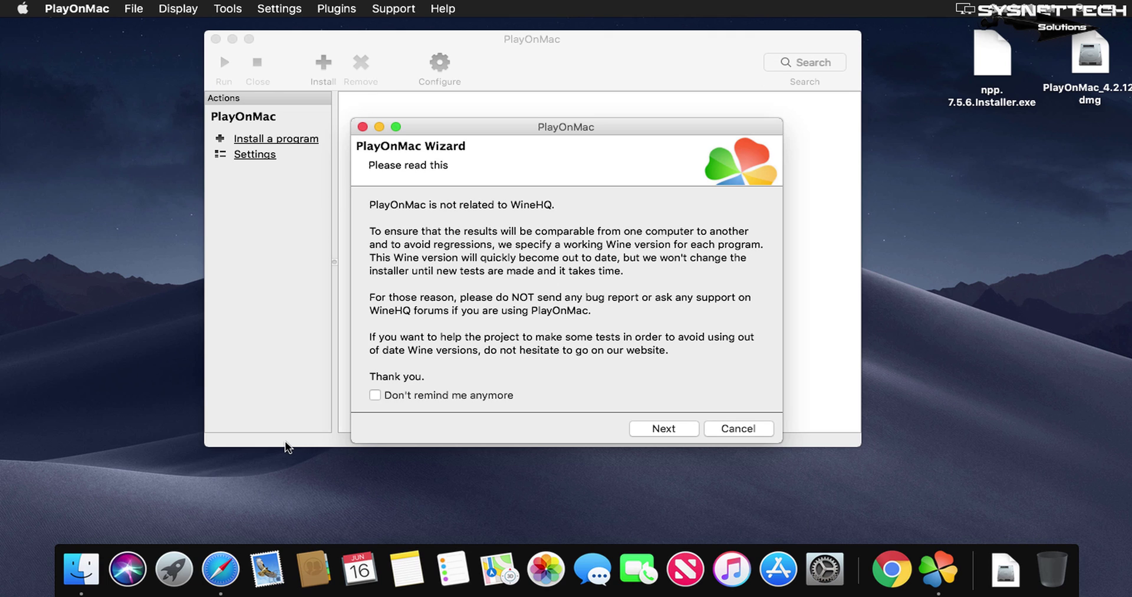
{"action": "left_click", "coordinate": [479, 395]}
{"action": "left_click", "coordinate": [682, 428]}
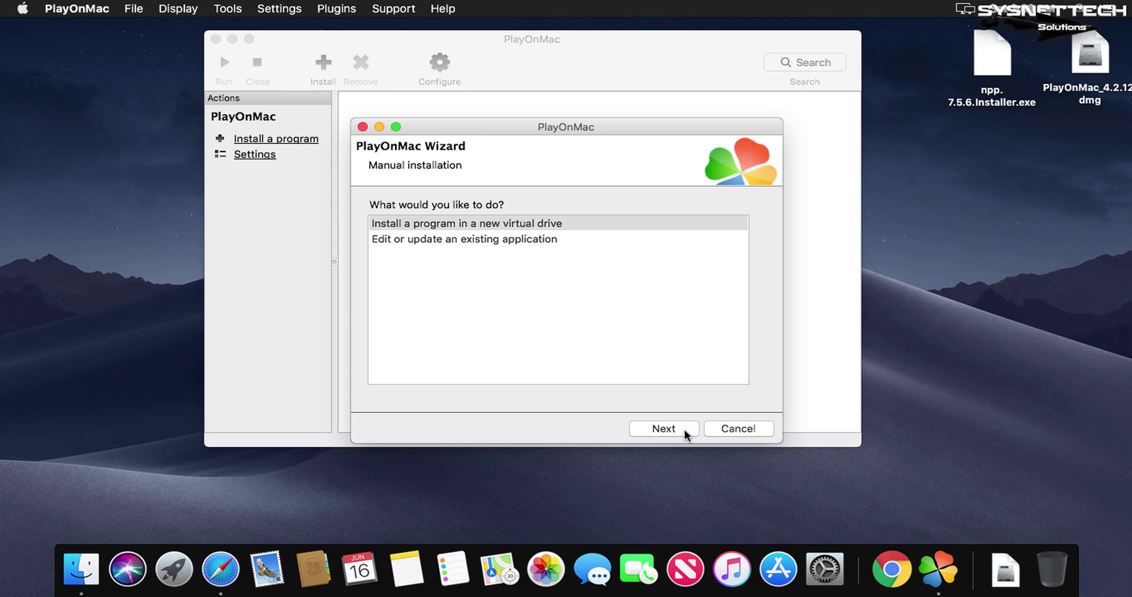
- Choose to install a program in a new virtual drive and name the drive Notepad
{"action": "left_click", "coordinate": [684, 430]}
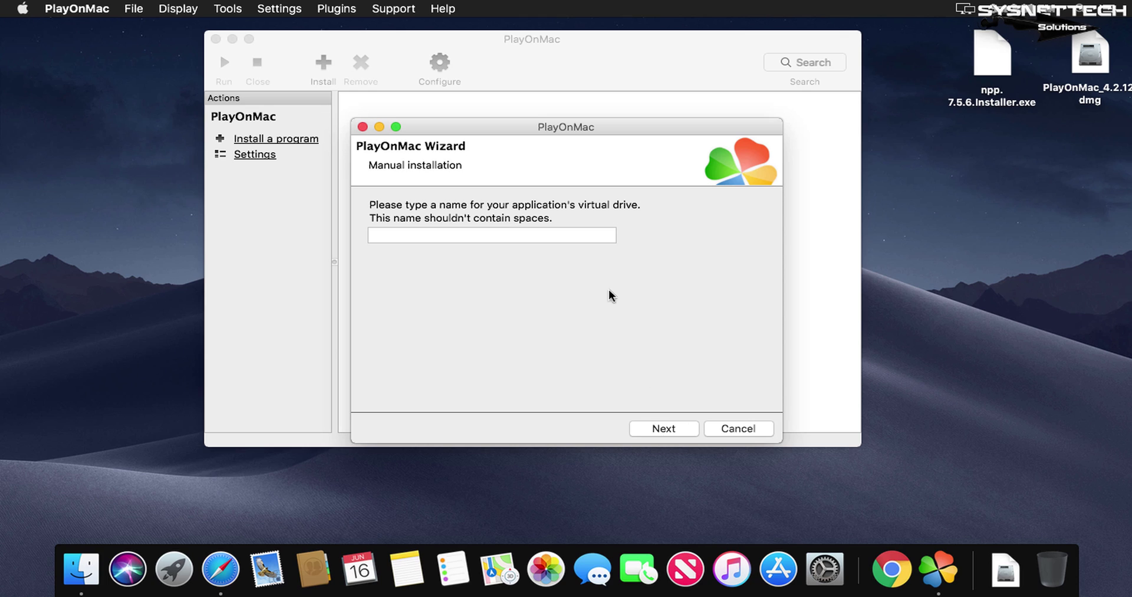
{"action": "left_click", "coordinate": [588, 235]}
{"action": "type", "text": "N"}
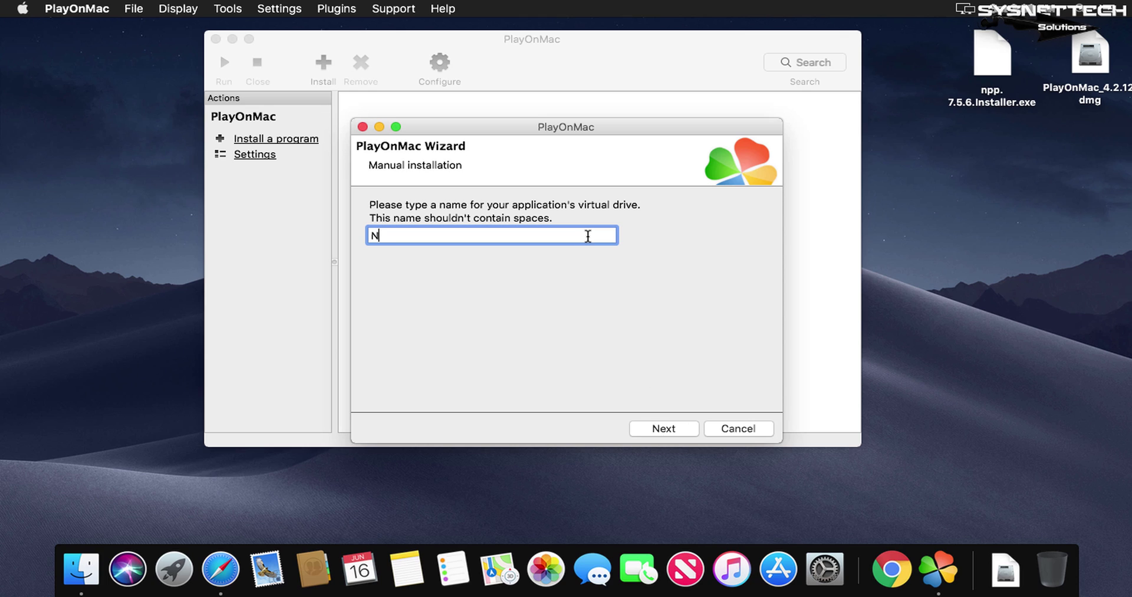
{"action": "type", "text": "otepad"}
{"action": "left_click", "coordinate": [681, 430]}
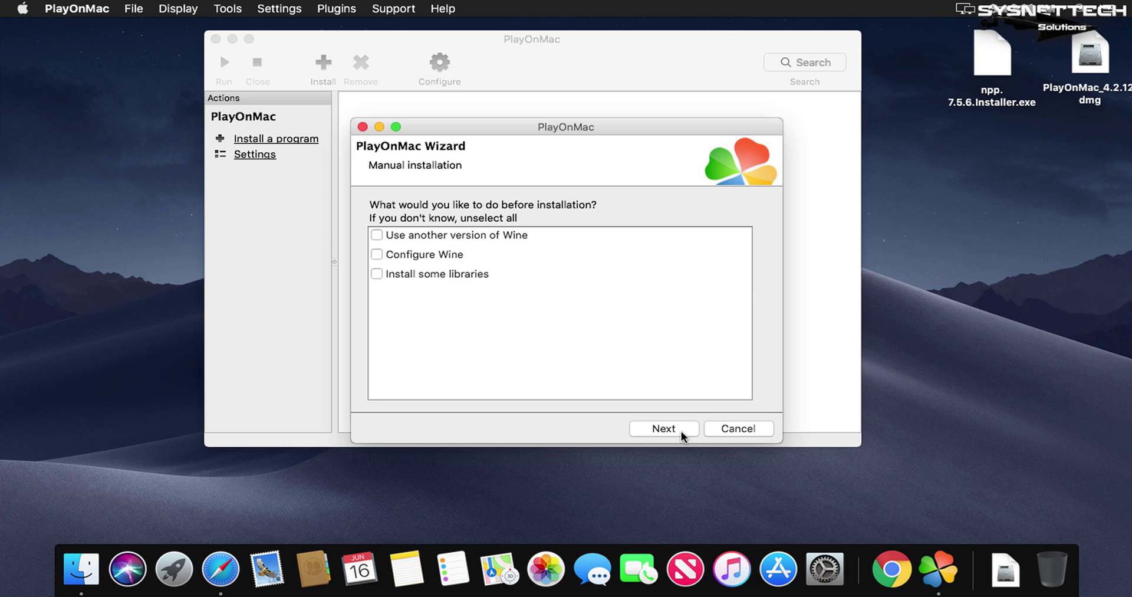
- Create the virtual drive as a 32 bits windows installation without pre-installation options, installing the Wine Mono and Gecko packages
{"action": "left_click", "coordinate": [681, 430]}
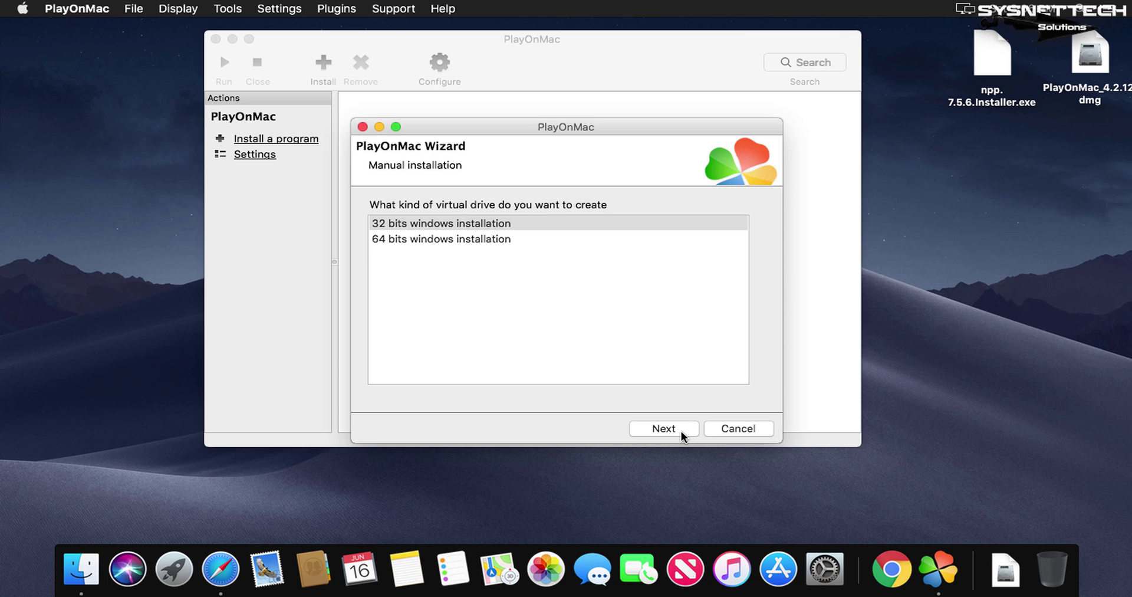
{"action": "left_click", "coordinate": [681, 431]}
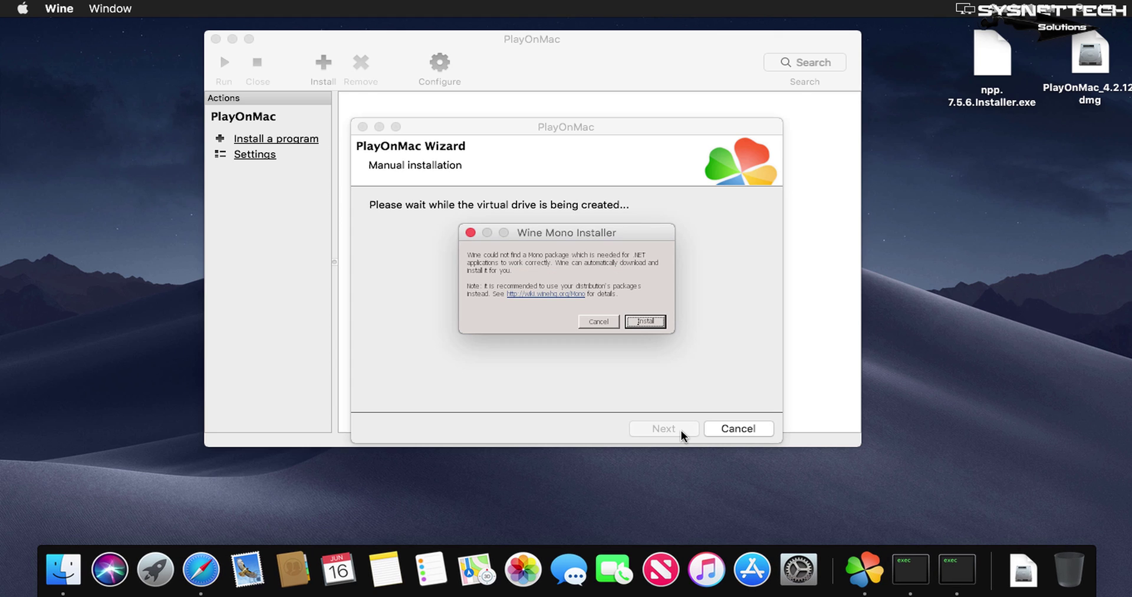
{"action": "left_click", "coordinate": [654, 323]}
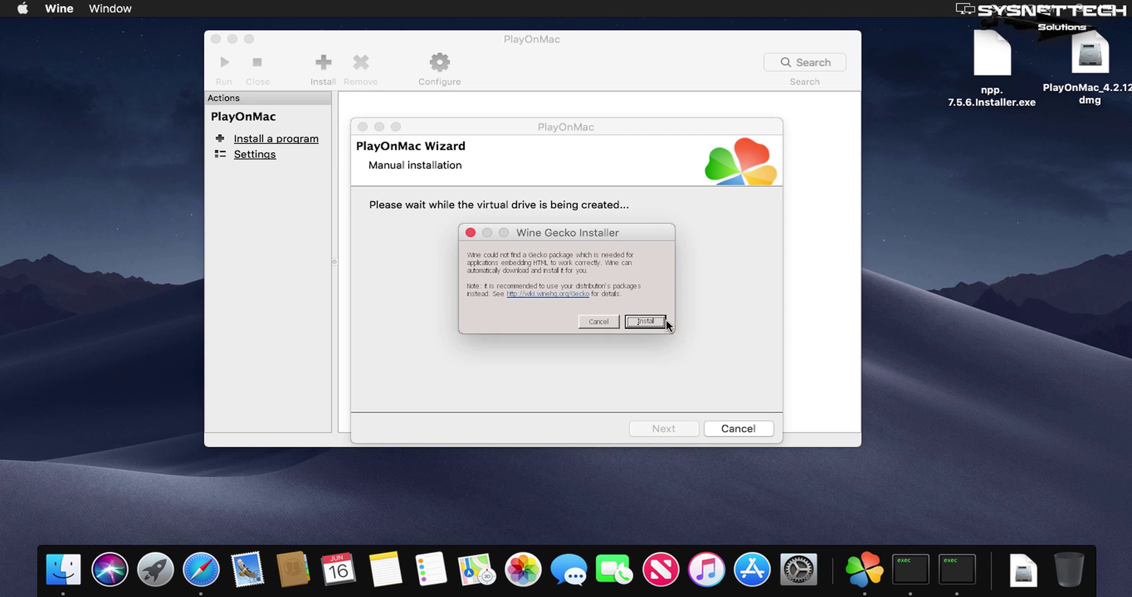
{"action": "left_click", "coordinate": [646, 321]}
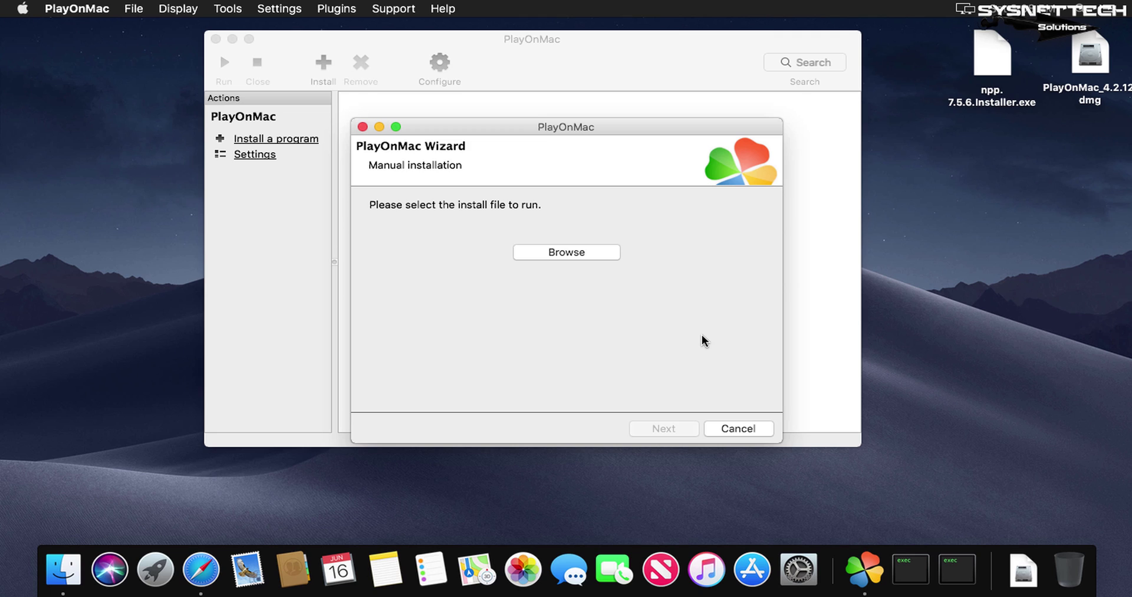
- Select npp.7.5.6.Installer.exe from the Desktop as the install file and run it
{"action": "left_click", "coordinate": [603, 253]}
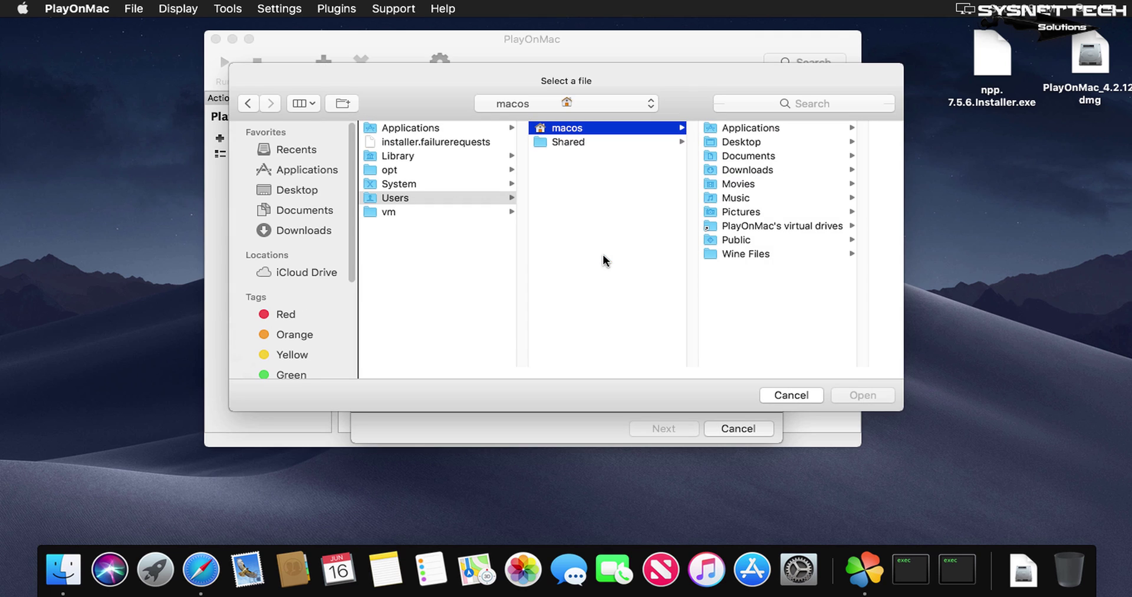
{"action": "left_click", "coordinate": [296, 199]}
{"action": "left_click", "coordinate": [298, 189]}
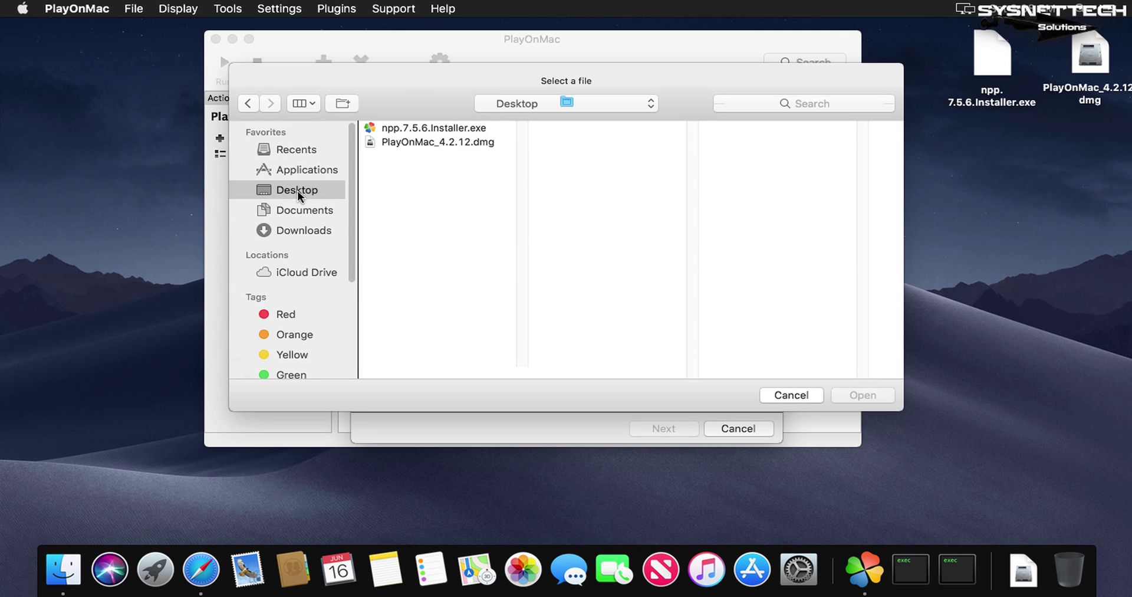
{"action": "left_click", "coordinate": [451, 126]}
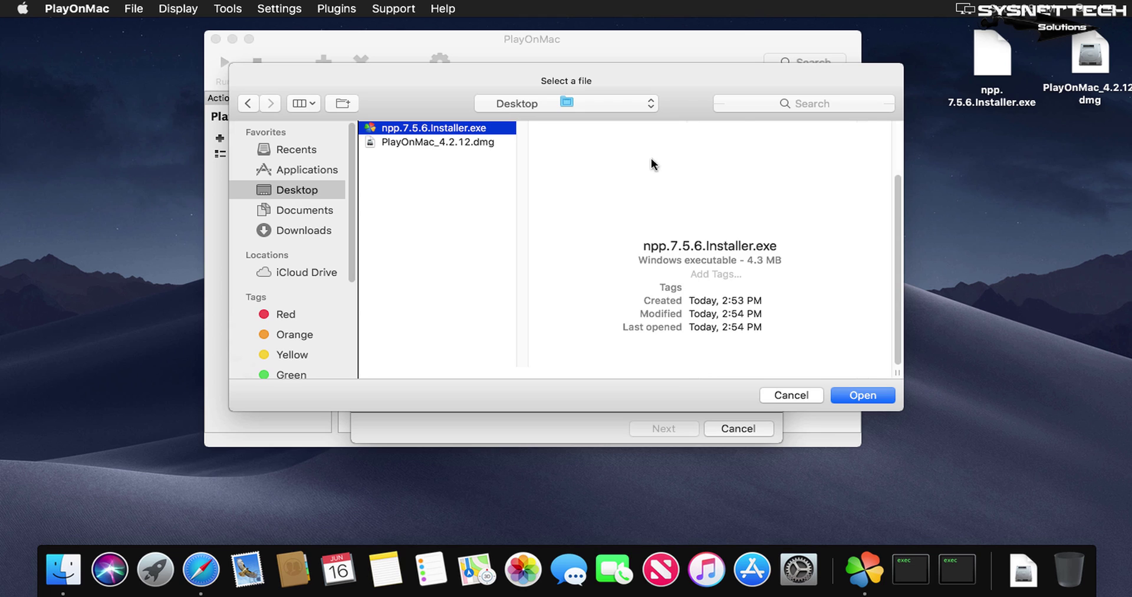
{"action": "left_click", "coordinate": [858, 398]}
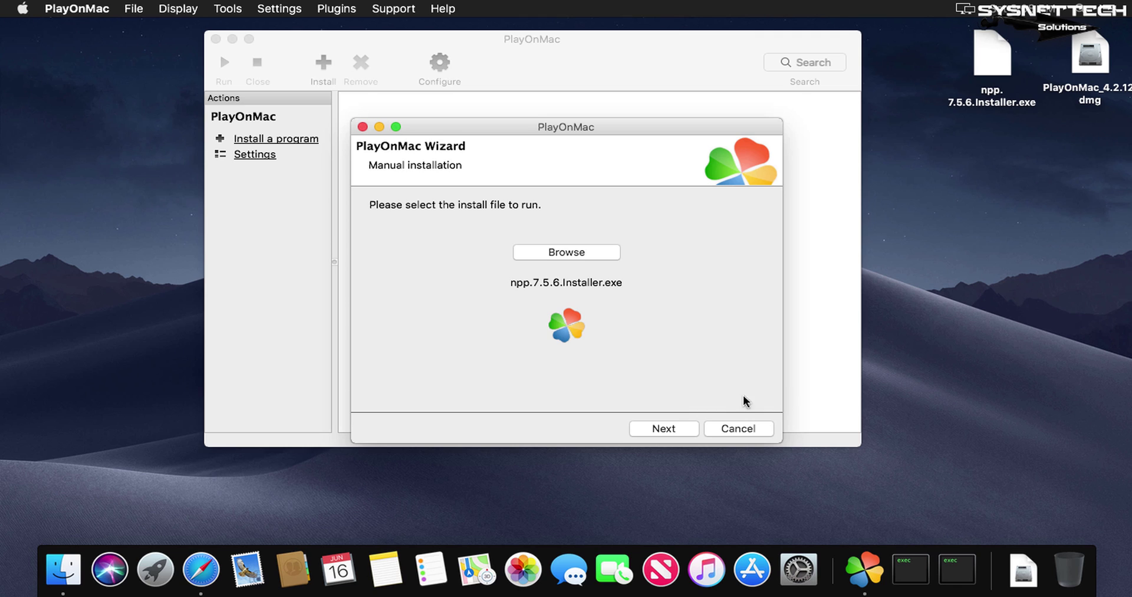
{"action": "left_click", "coordinate": [684, 427]}
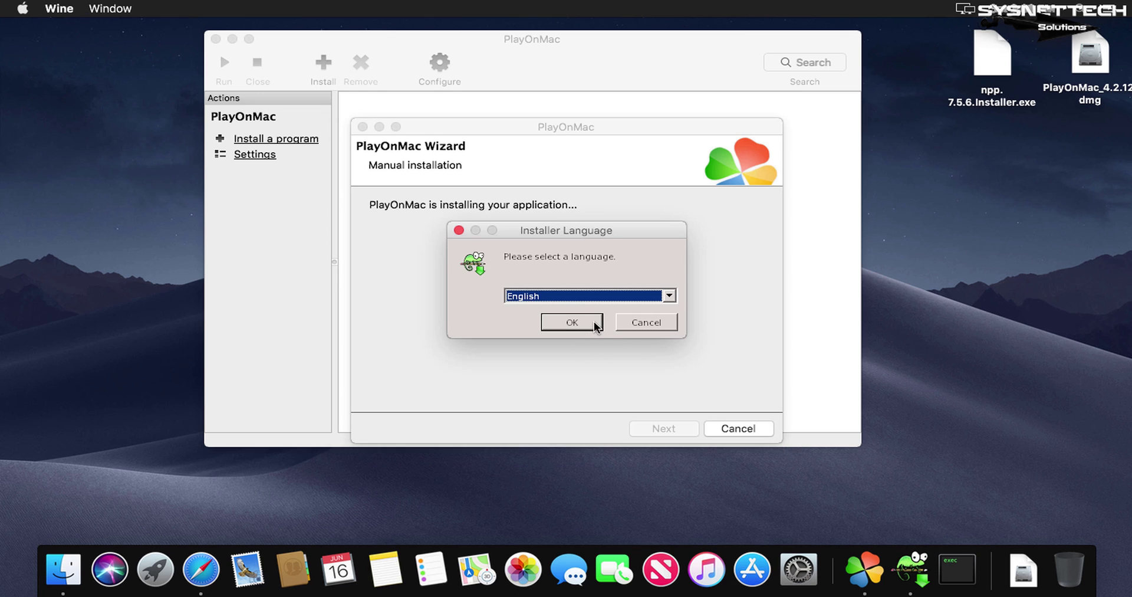
- Go through the Notepad++ v7.5.6 setup pages in English, keeping the default destination folder C:\Program Files\Notepad++ and the default components
{"action": "left_click", "coordinate": [597, 325]}
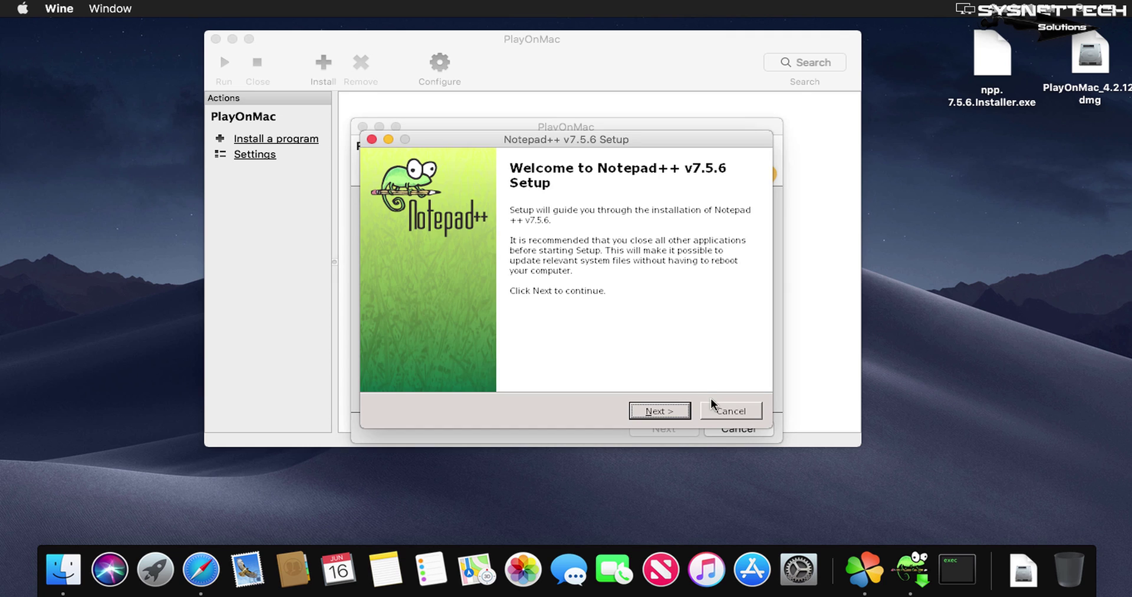
{"action": "left_click", "coordinate": [677, 411]}
{"action": "left_click", "coordinate": [677, 411]}
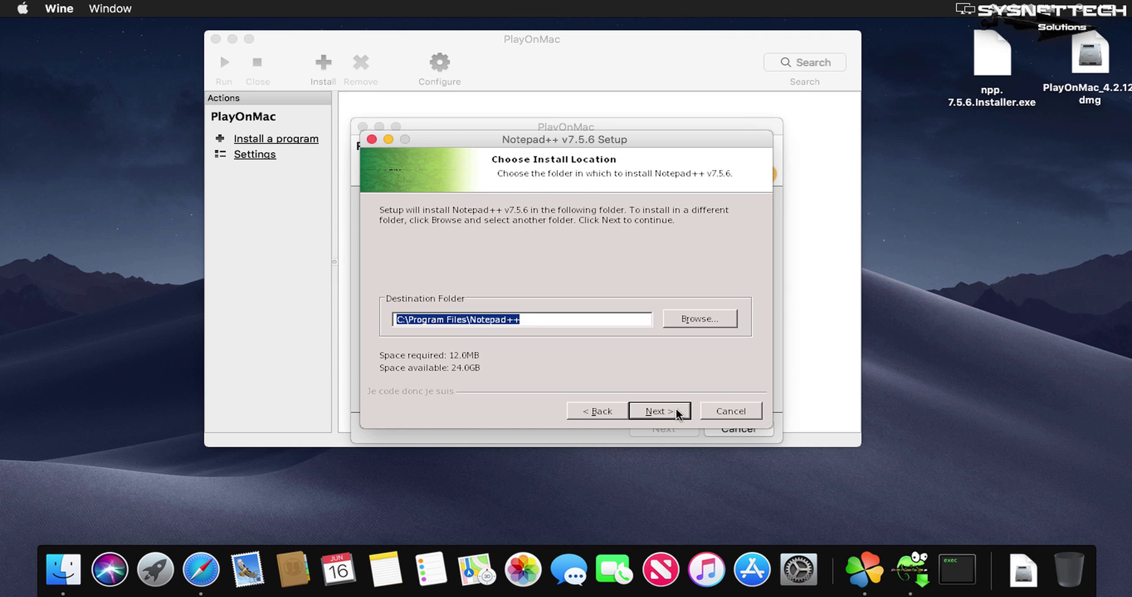
{"action": "left_click", "coordinate": [659, 411]}
{"action": "left_click", "coordinate": [659, 411]}
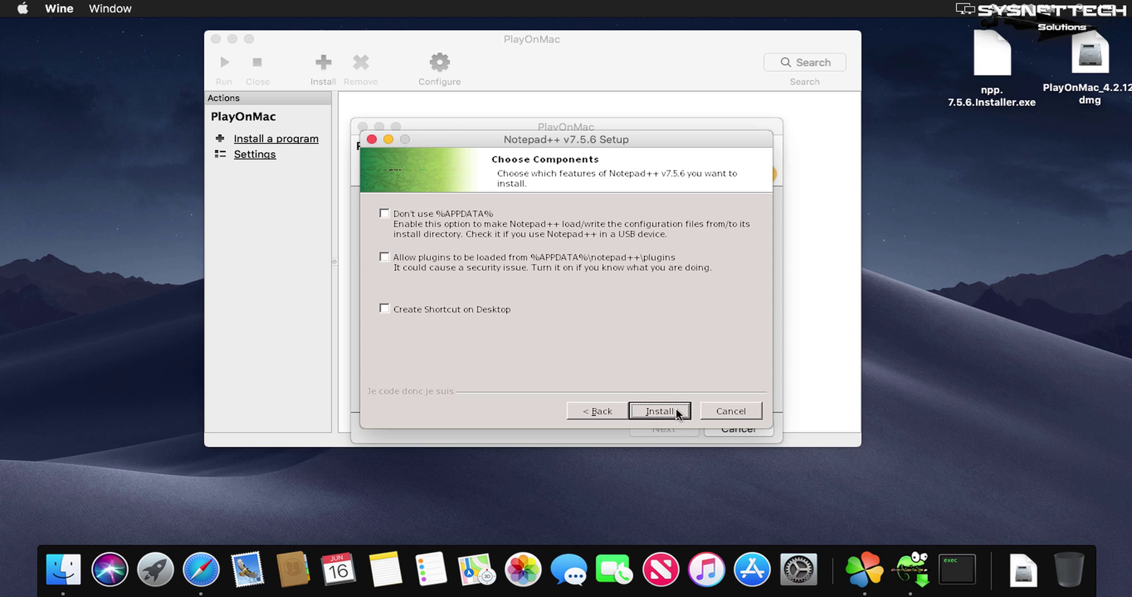
- Install Notepad++ with a shortcut on the desktop and finish the setup without running the program
{"action": "left_click", "coordinate": [475, 311]}
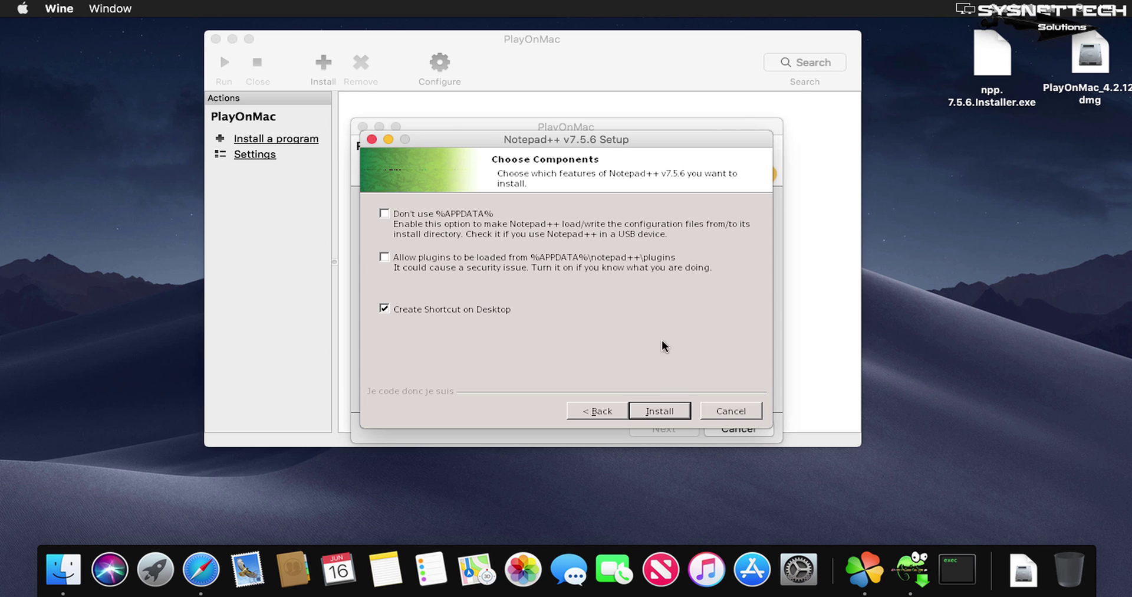
{"action": "left_click", "coordinate": [661, 411]}
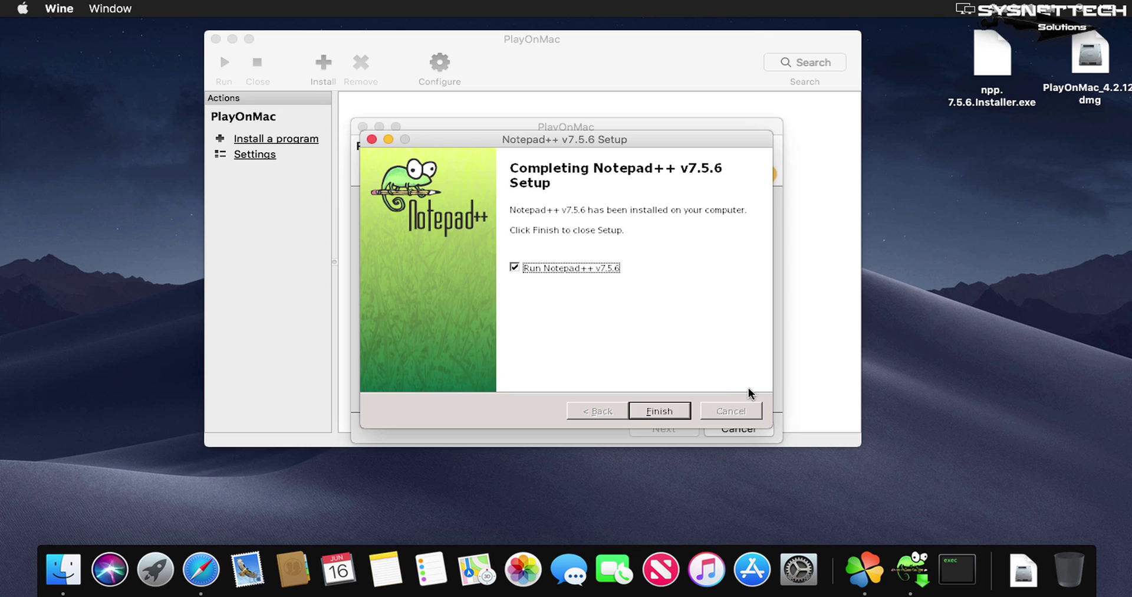
{"action": "left_click", "coordinate": [608, 275]}
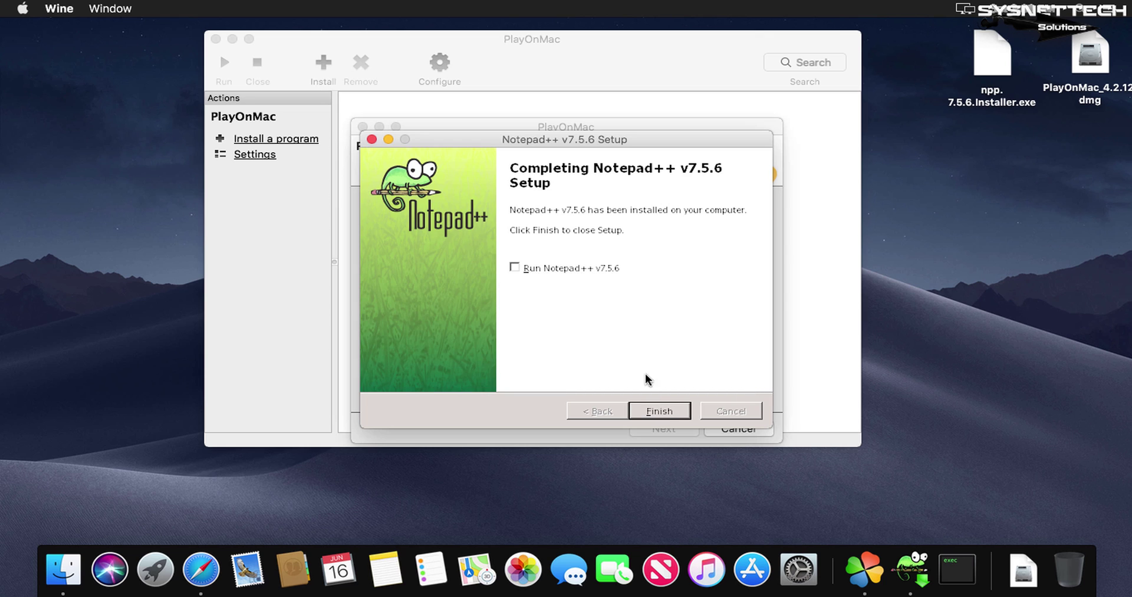
{"action": "left_click", "coordinate": [659, 410]}
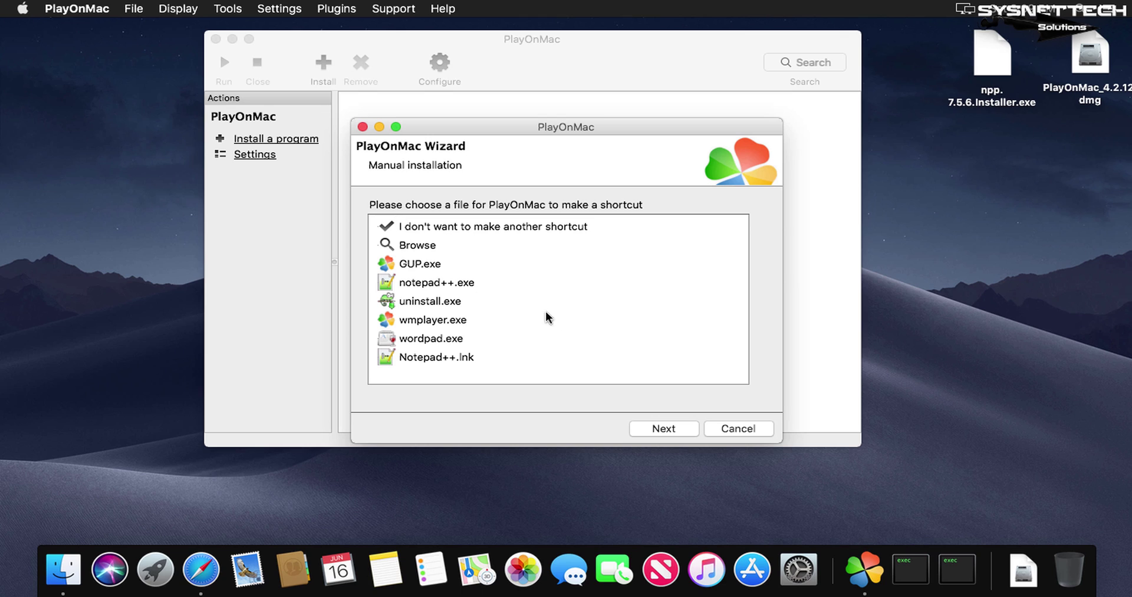
- Make a PlayOnMac shortcut from Notepad++.lnk with its default name and end the wizard without making another shortcut
{"action": "left_click", "coordinate": [449, 361]}
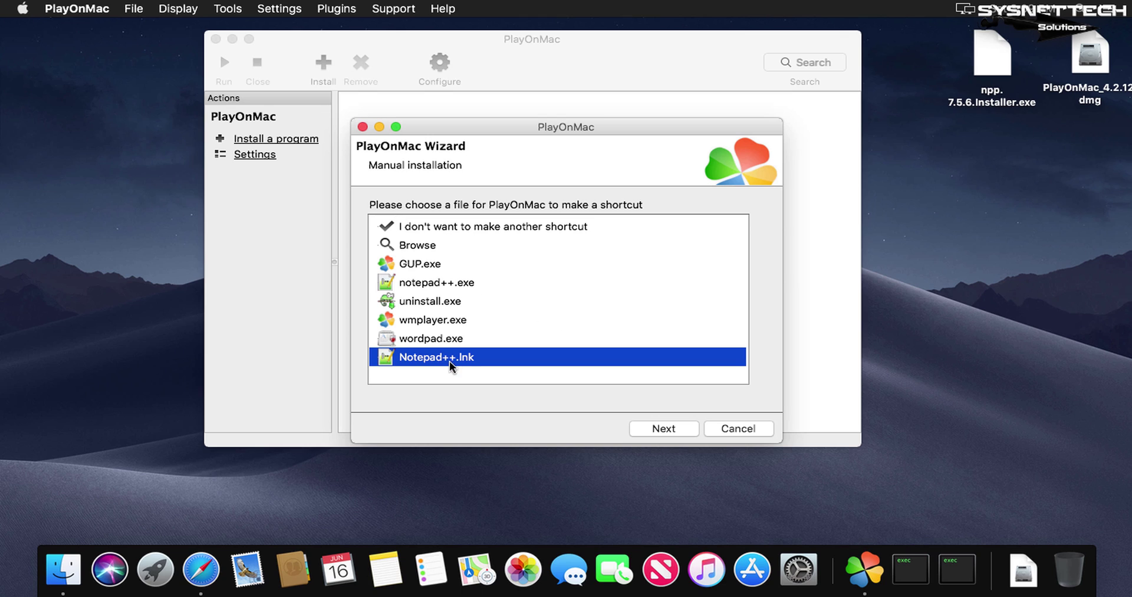
{"action": "left_click", "coordinate": [692, 430]}
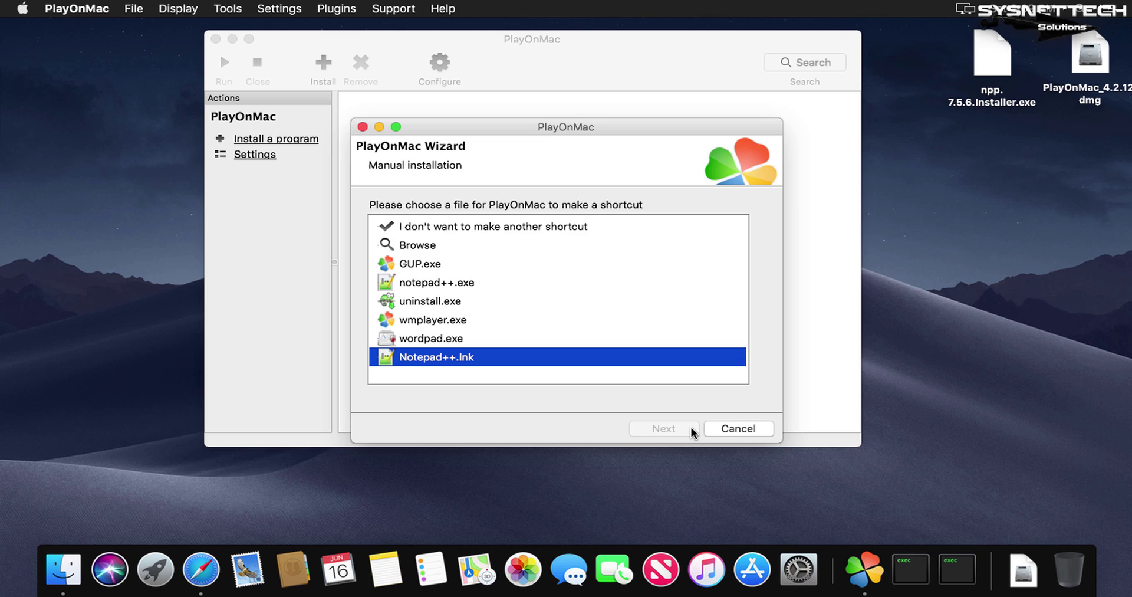
{"action": "left_click", "coordinate": [692, 430]}
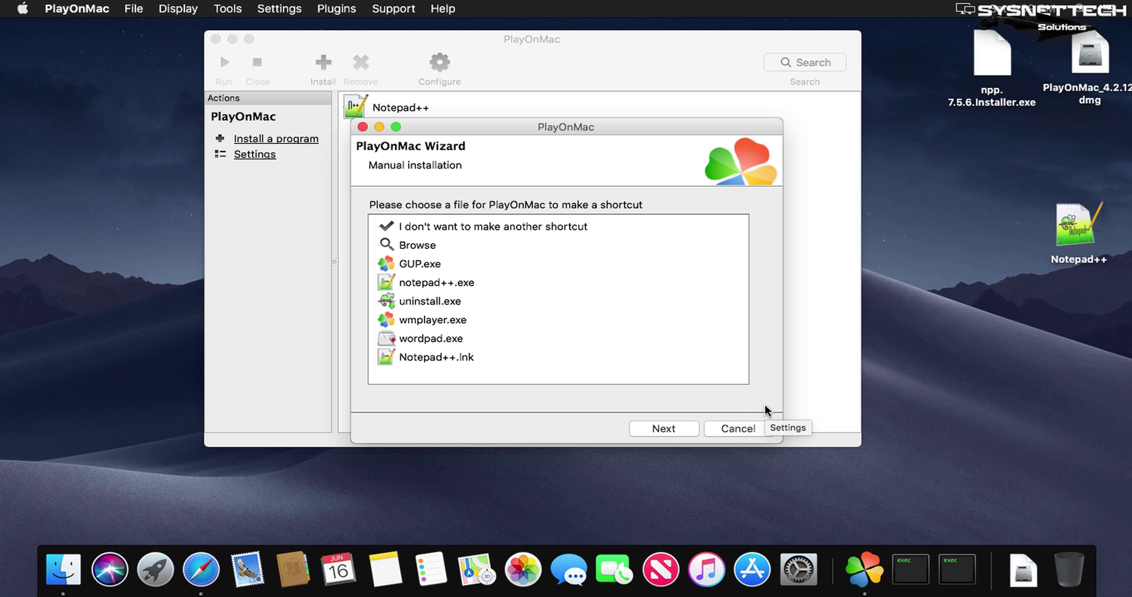
{"action": "left_click", "coordinate": [548, 229]}
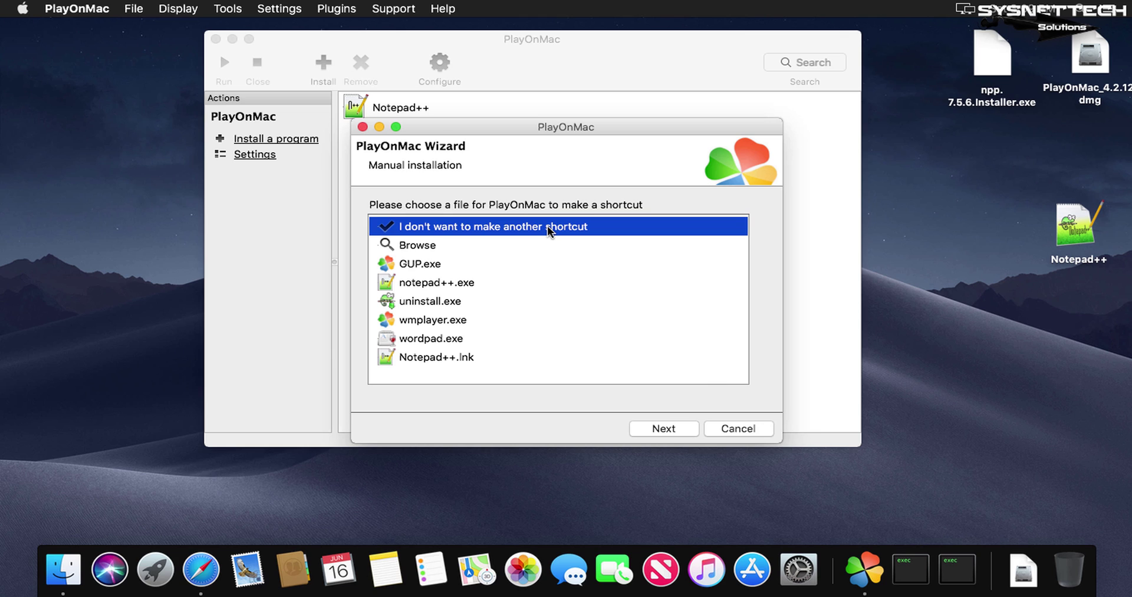
{"action": "left_click", "coordinate": [690, 429]}
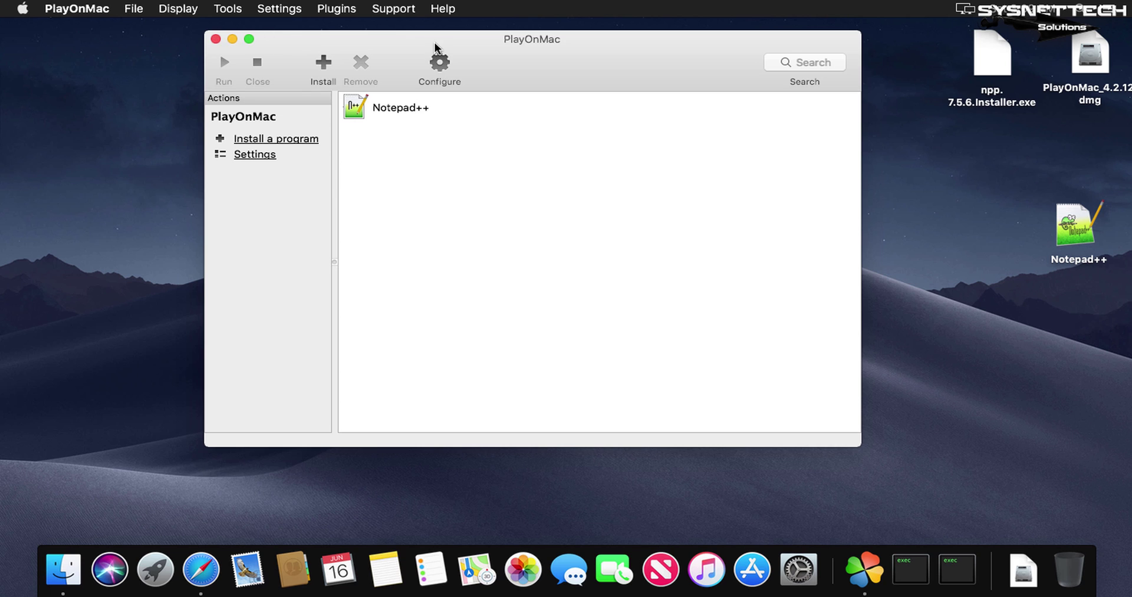
- Check the PlayOnMac version in its About information and close it
{"action": "mouse_move", "coordinate": [434, 47]}
{"action": "left_mouse_down"}
{"action": "mouse_move", "coordinate": [451, 60]}
{"action": "mouse_move", "coordinate": [442, 57]}
{"action": "left_mouse_up"}
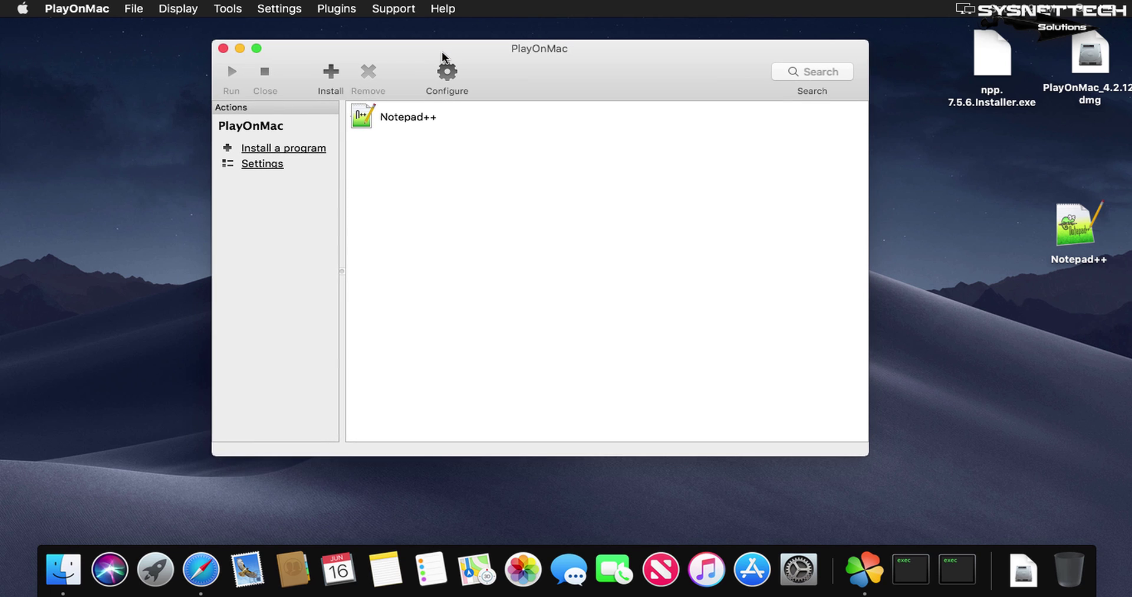
{"action": "left_click", "coordinate": [444, 8]}
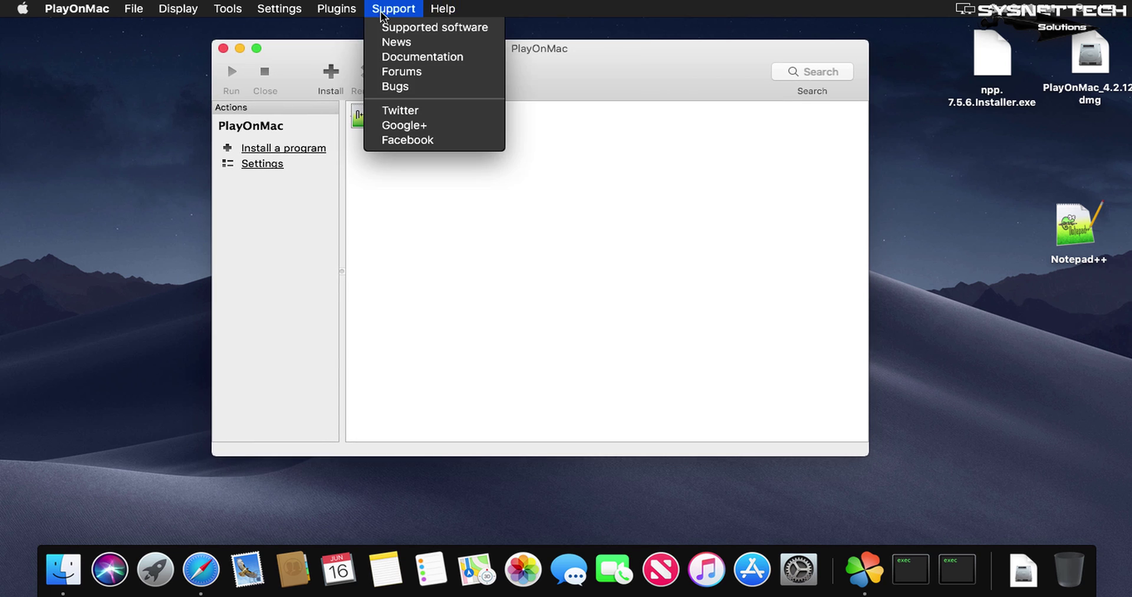
{"action": "left_click", "coordinate": [82, 28]}
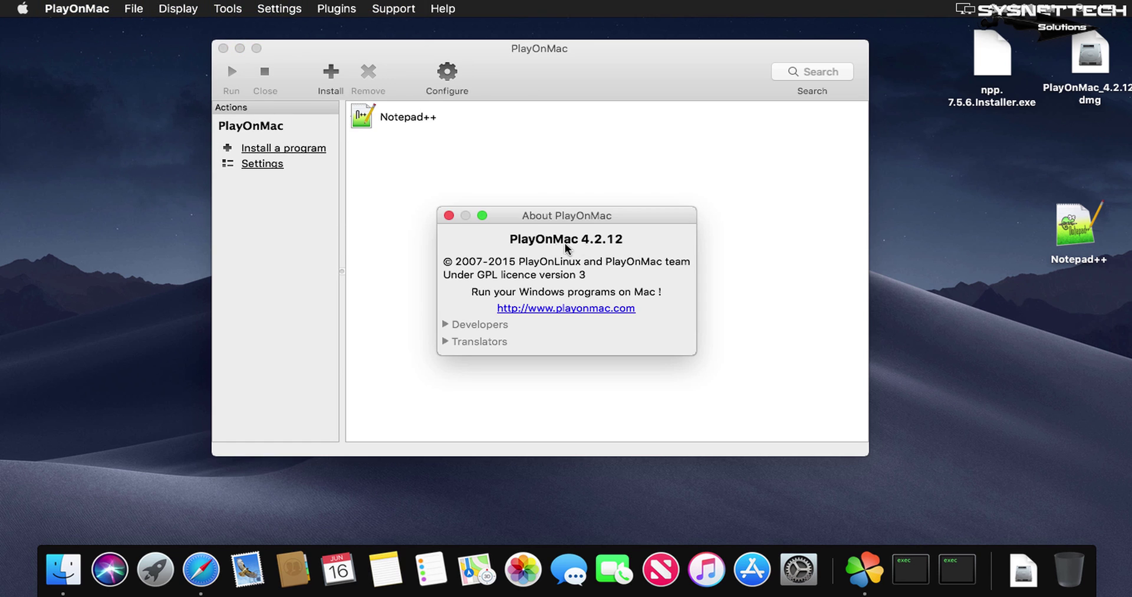
{"action": "left_click", "coordinate": [449, 216]}
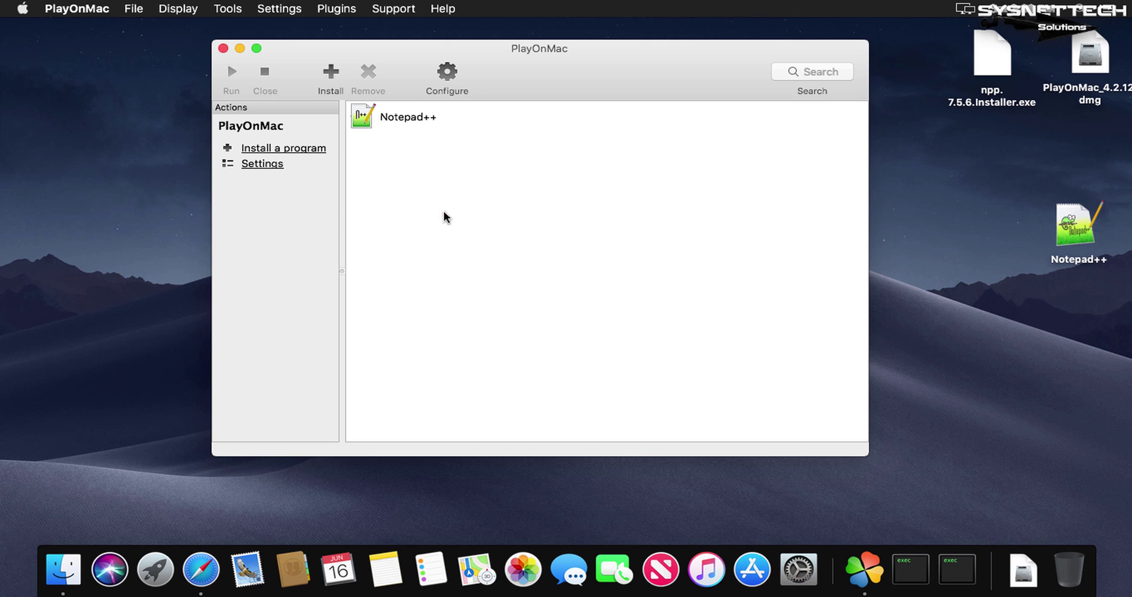
- Close all PlayOnMac windows and remove both leftover exec items from the Dock
{"action": "left_click", "coordinate": [222, 48]}
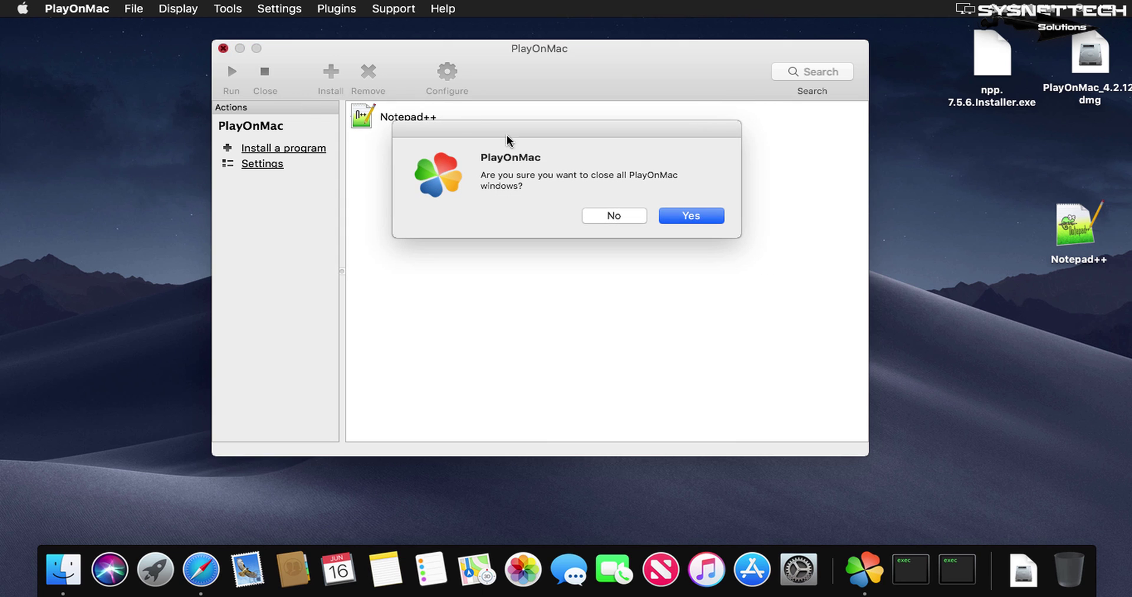
{"action": "left_click", "coordinate": [697, 214]}
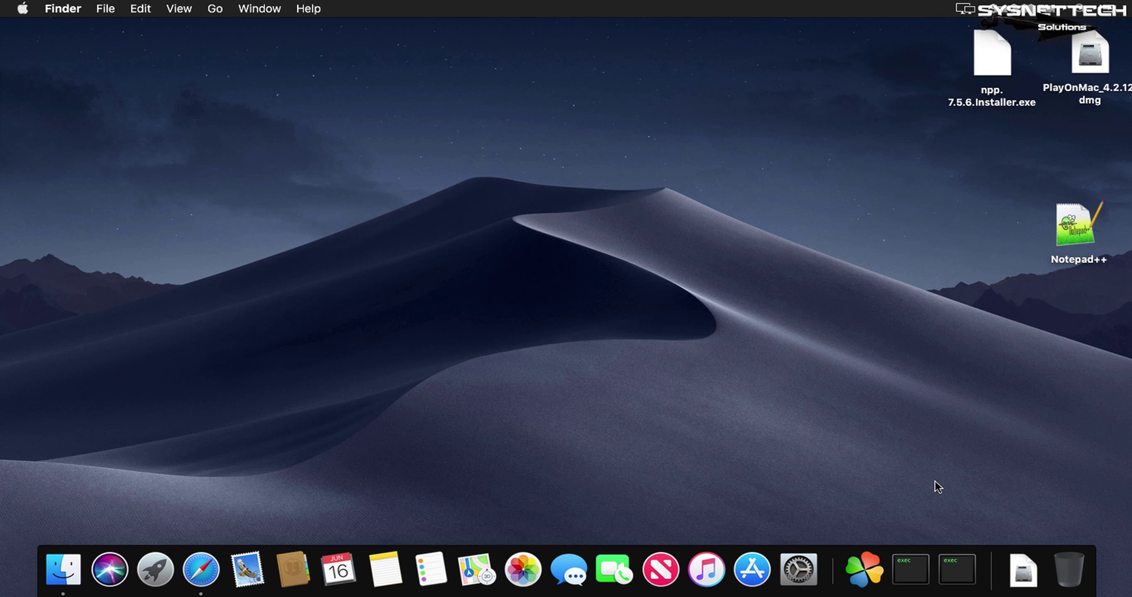
{"action": "right_click", "coordinate": [946, 570]}
{"action": "mouse_move", "coordinate": [983, 479]}
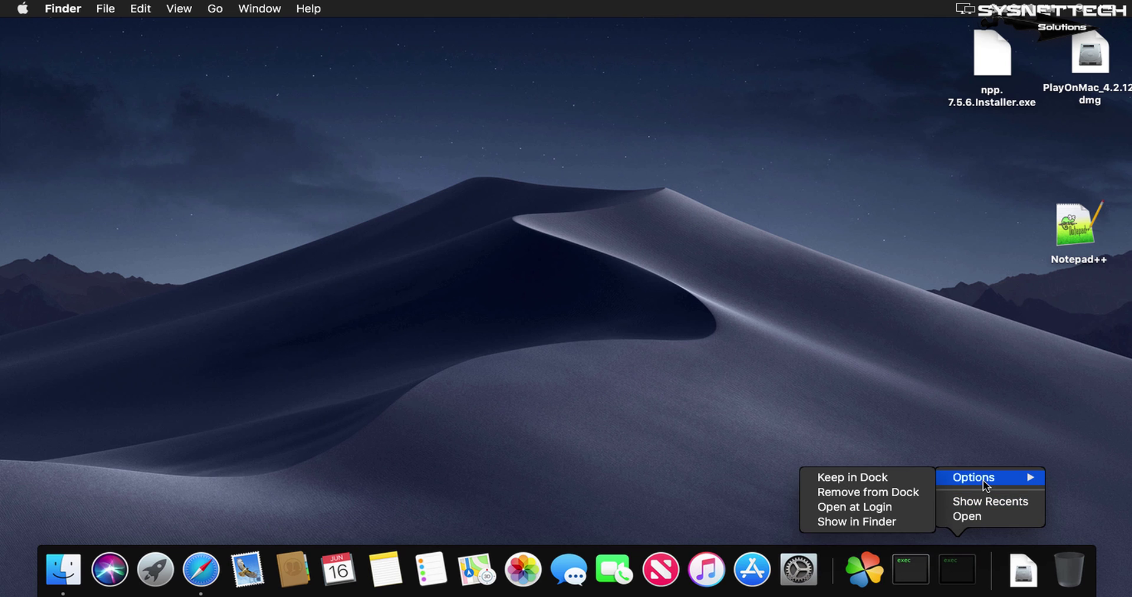
{"action": "left_click", "coordinate": [919, 493]}
{"action": "right_click", "coordinate": [940, 567]}
{"action": "mouse_move", "coordinate": [950, 477]}
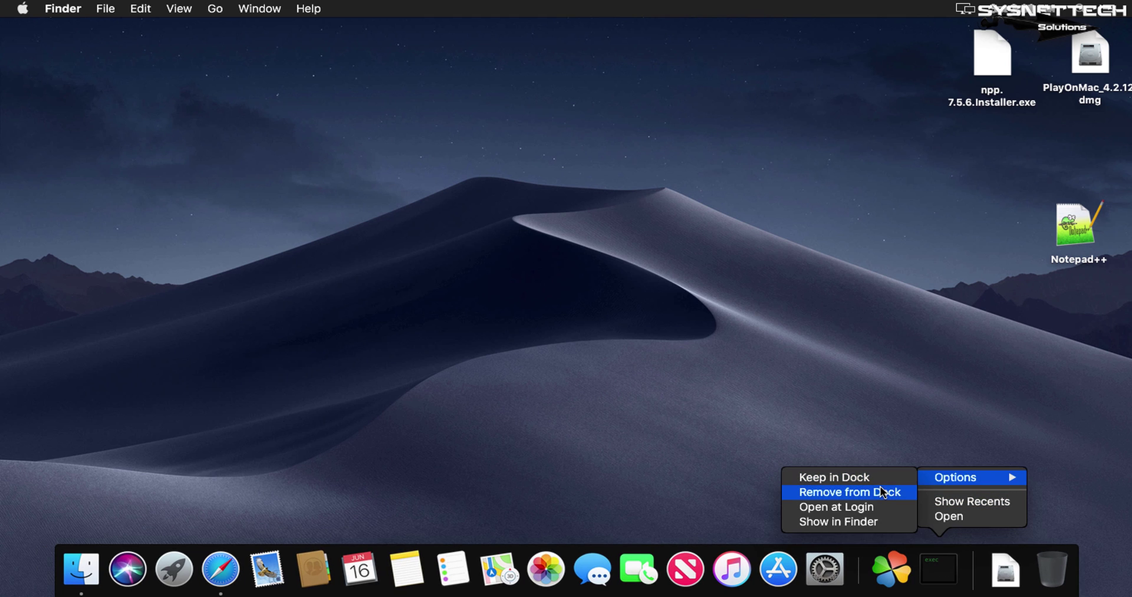
{"action": "left_click", "coordinate": [874, 492]}
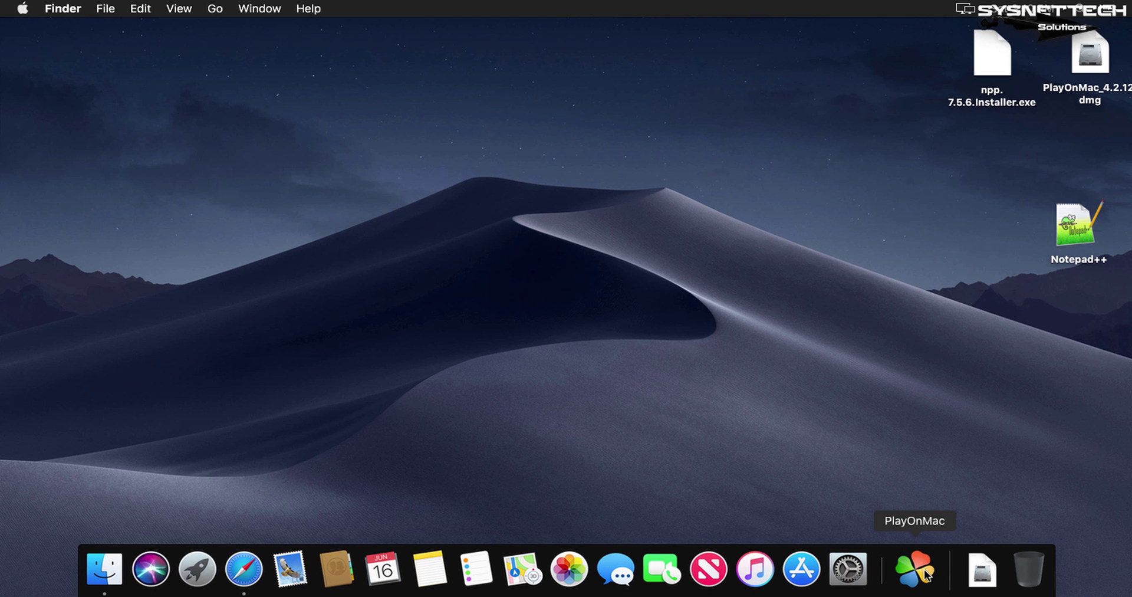
- Move the Notepad++ desktop shortcut to the upper middle of the desktop and launch Notepad++ from it through Wine Explorer, leaving only Notepad++ open
{"action": "left_click_drag", "start_coordinate": [1083, 230], "coordinate": [521, 71]}
{"action": "left_click", "coordinate": [684, 111]}
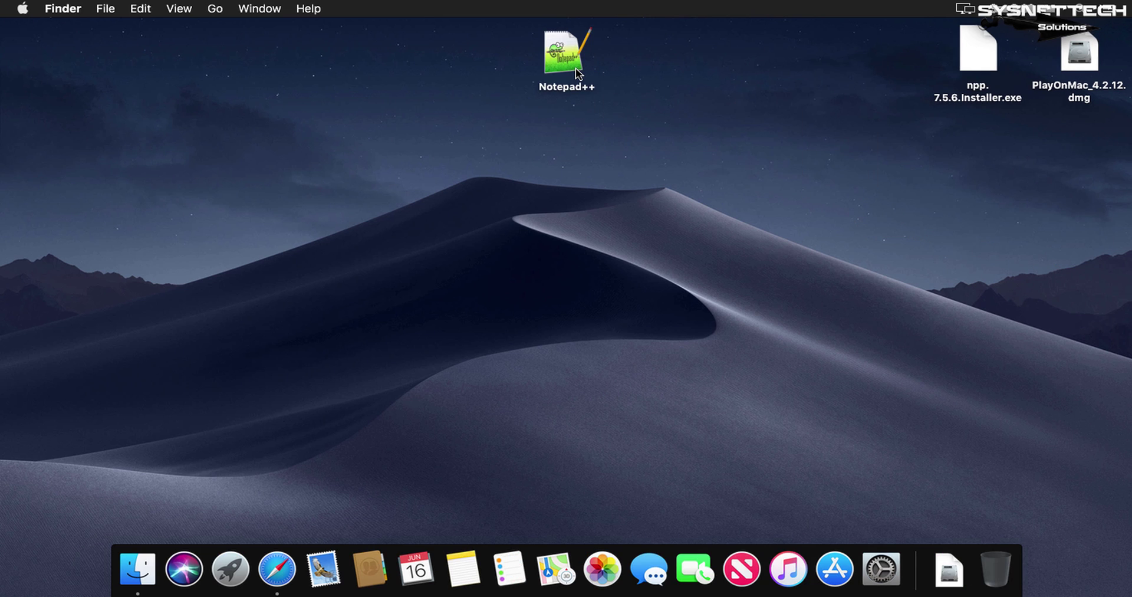
{"action": "double_click", "coordinate": [575, 69]}
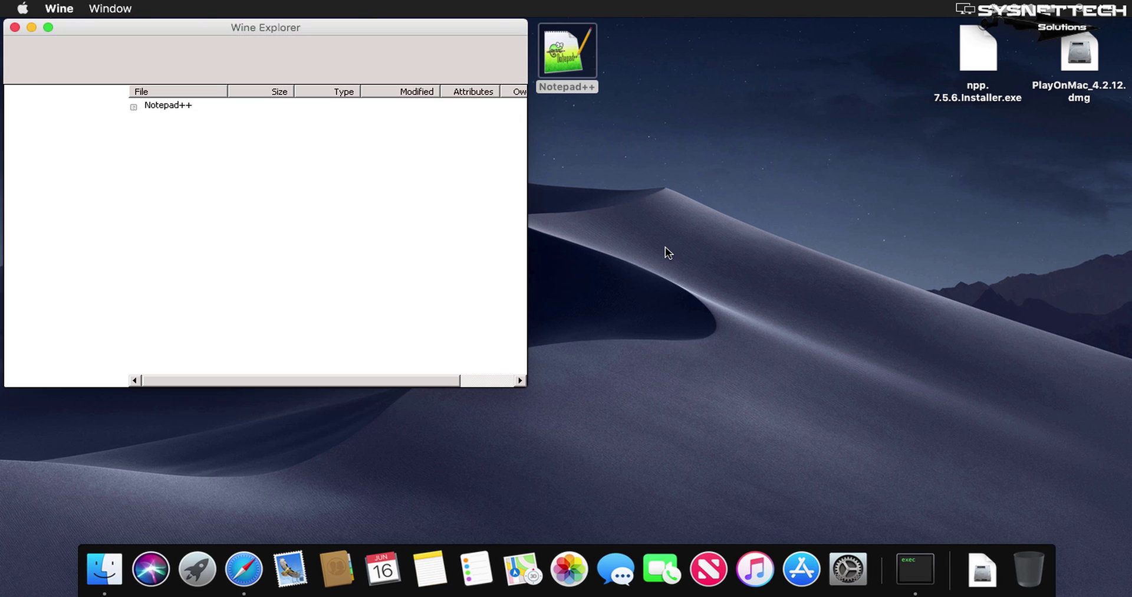
{"action": "double_click", "coordinate": [168, 105]}
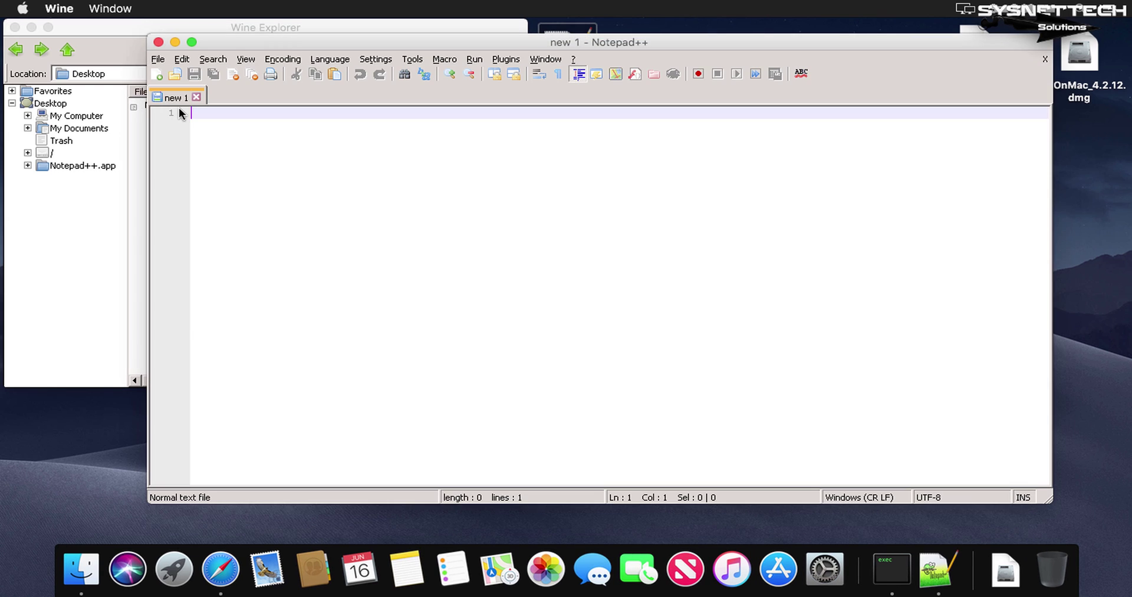
{"action": "left_click", "coordinate": [15, 27]}
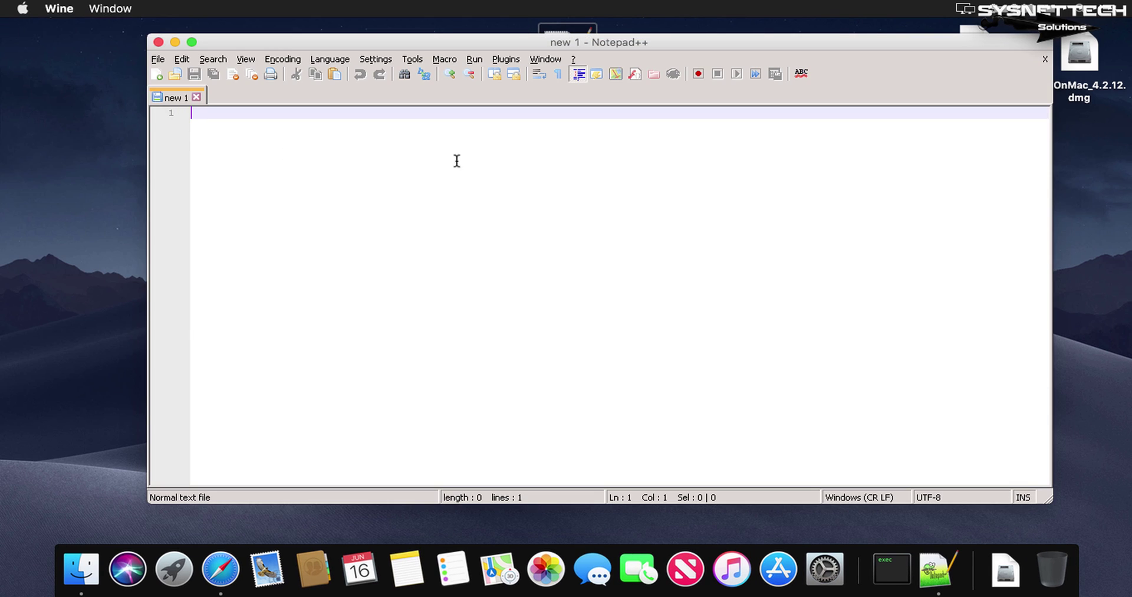
- Check the Notepad++ version in its About information
{"action": "left_click", "coordinate": [573, 59]}
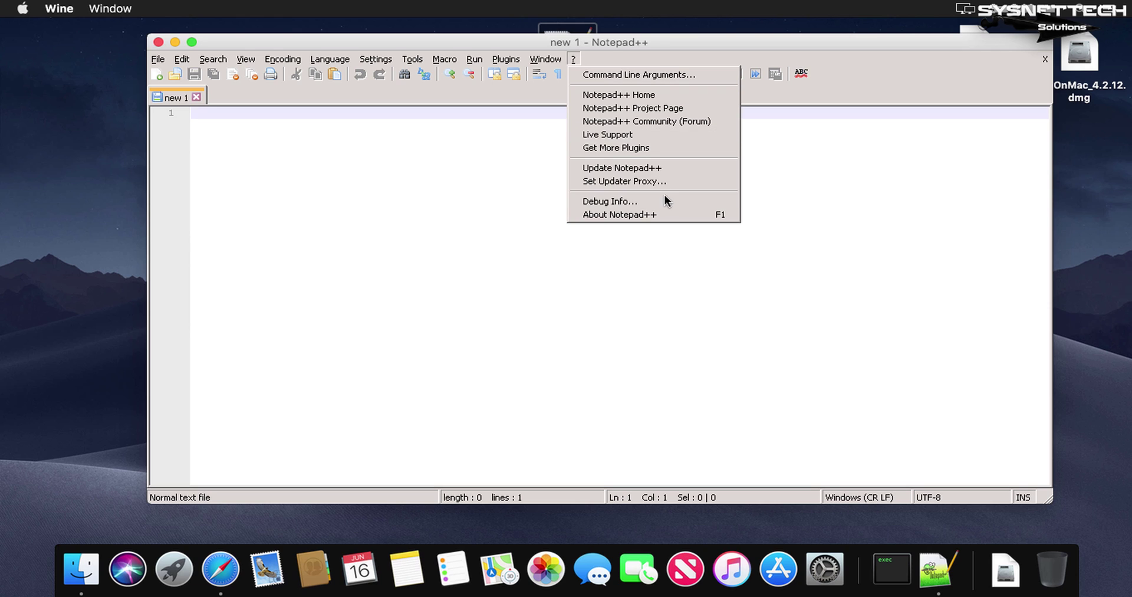
{"action": "left_click", "coordinate": [668, 214]}
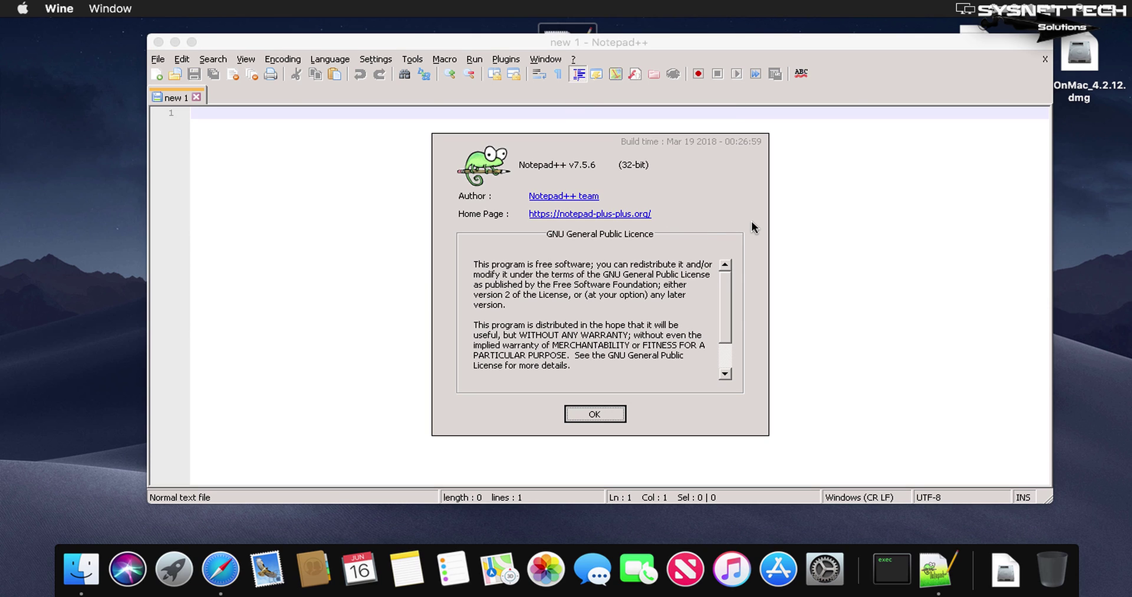